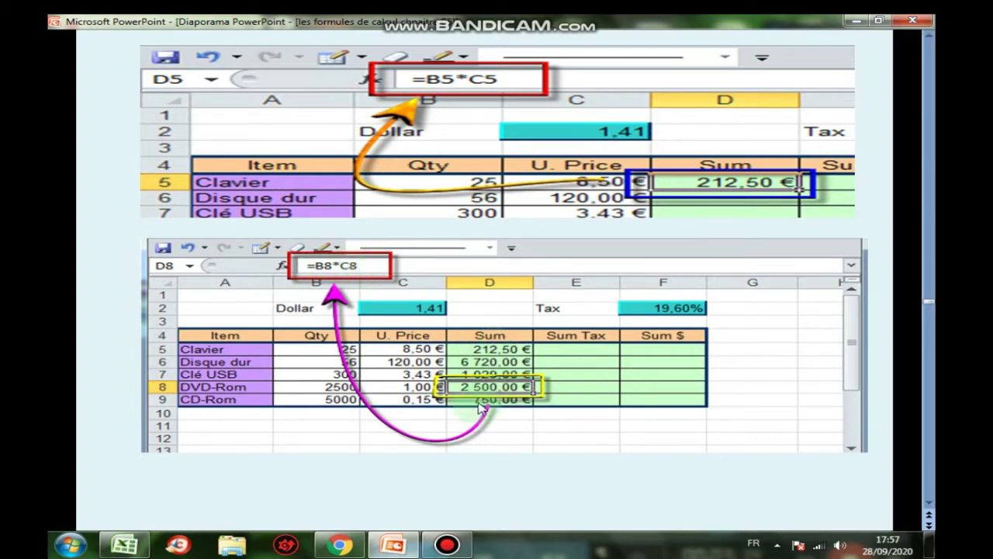
Advance the relative-reference slide through its caption "Formule copiée avec une référence relative" and return to it from the next slide.
{"action": "left_click", "coordinate": [492, 405]}
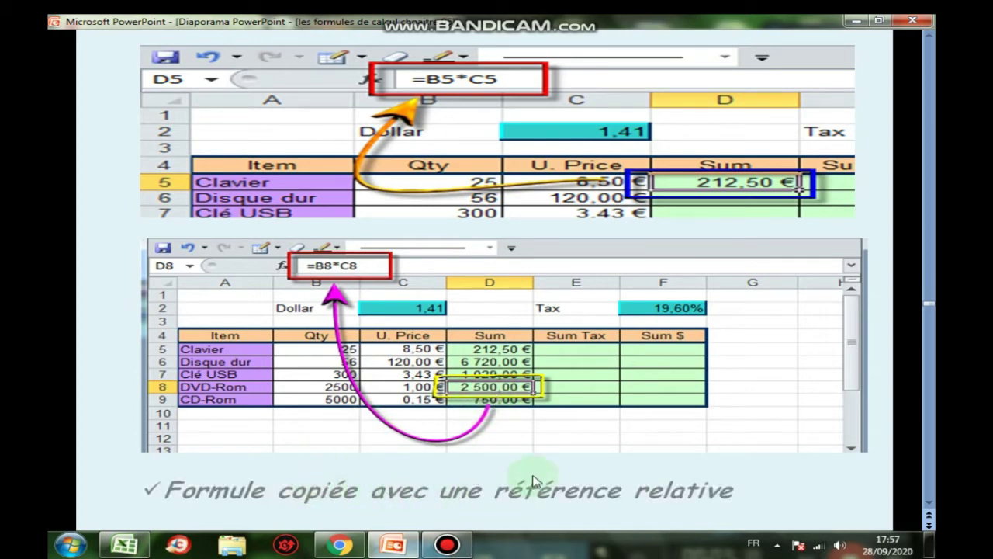
{"action": "left_click", "coordinate": [541, 441]}
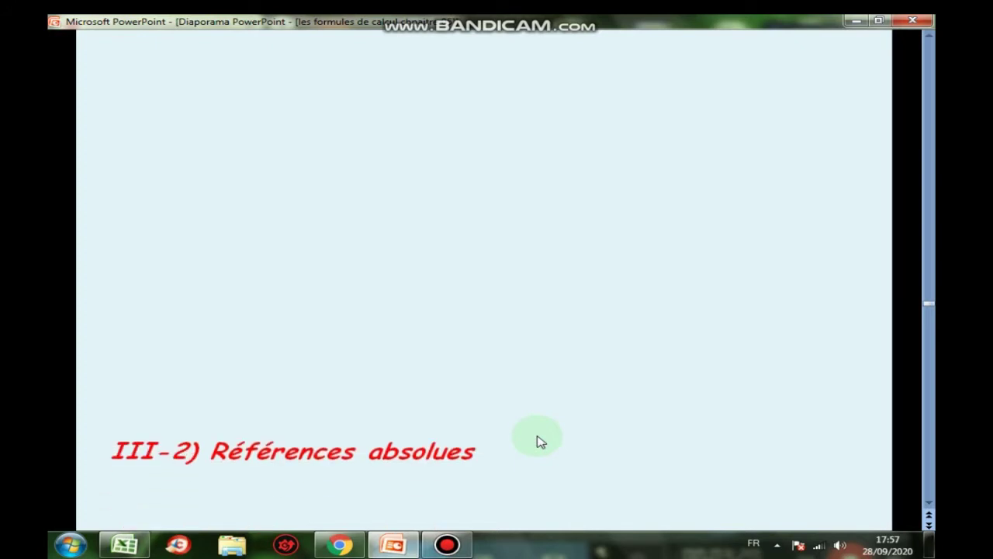
{"action": "key", "text": "Page_Up"}
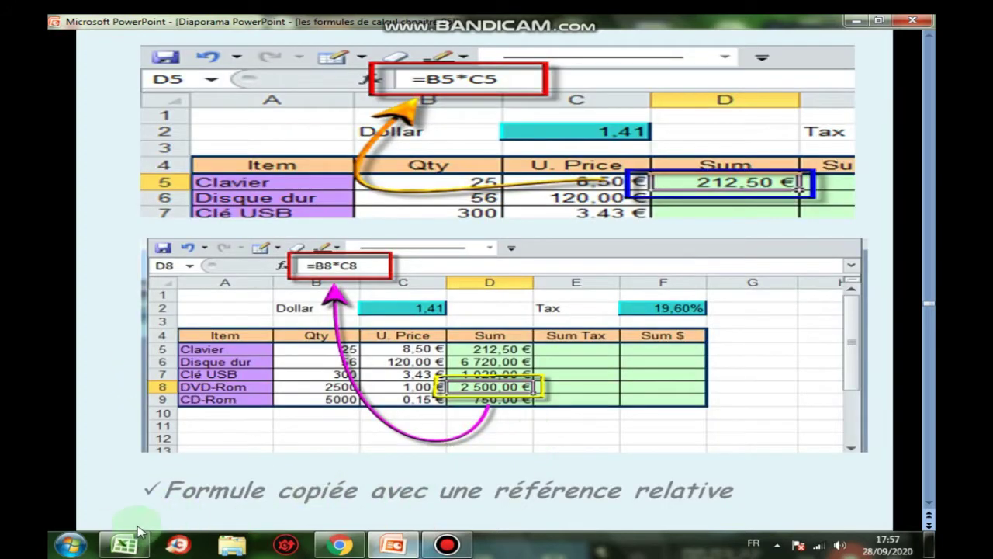
Switch to the Excel workbook and clear cells G6:G11 under Total on the Reference Relative sheet.
{"action": "left_click", "coordinate": [124, 545]}
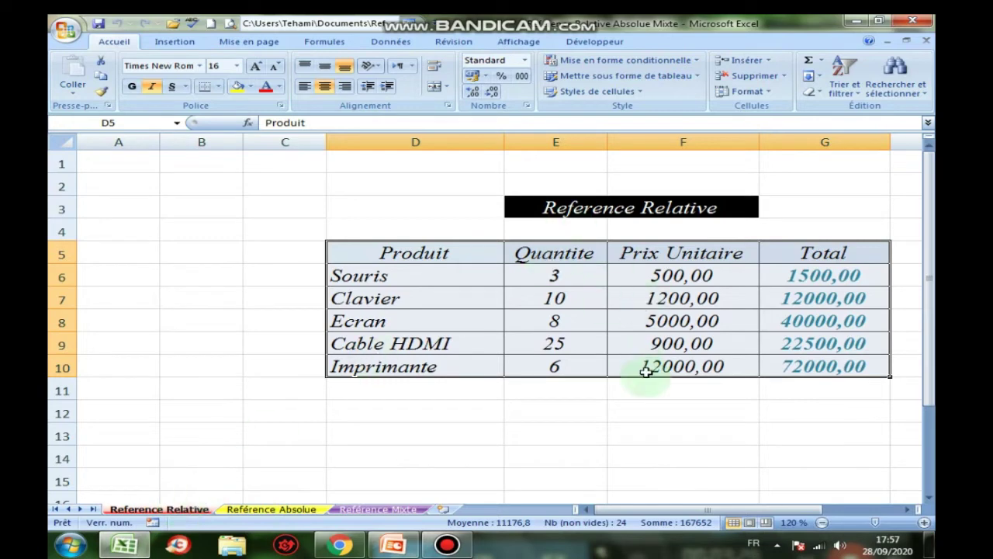
{"action": "left_click", "coordinate": [792, 278]}
{"action": "left_click_drag", "start_coordinate": [793, 318], "coordinate": [790, 374]}
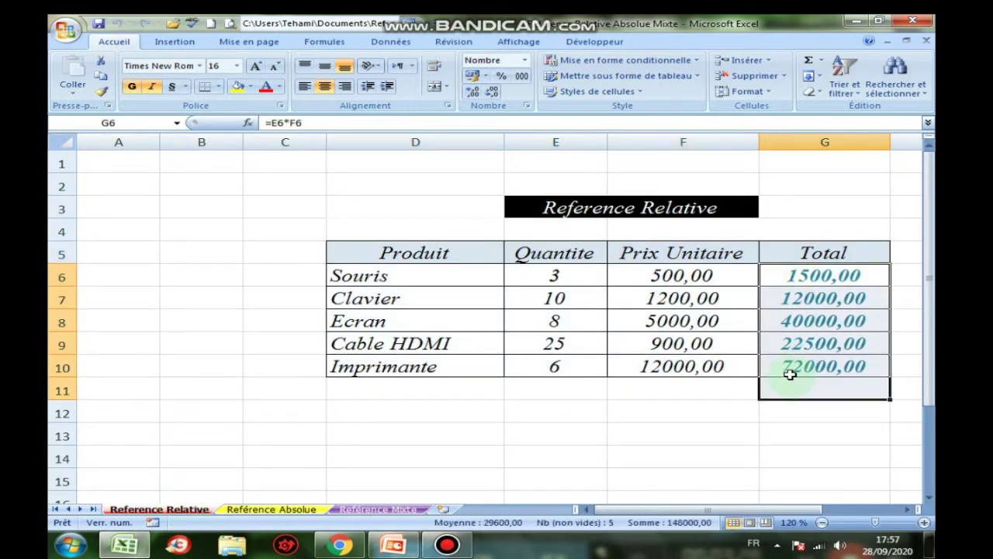
{"action": "key", "text": "Delete"}
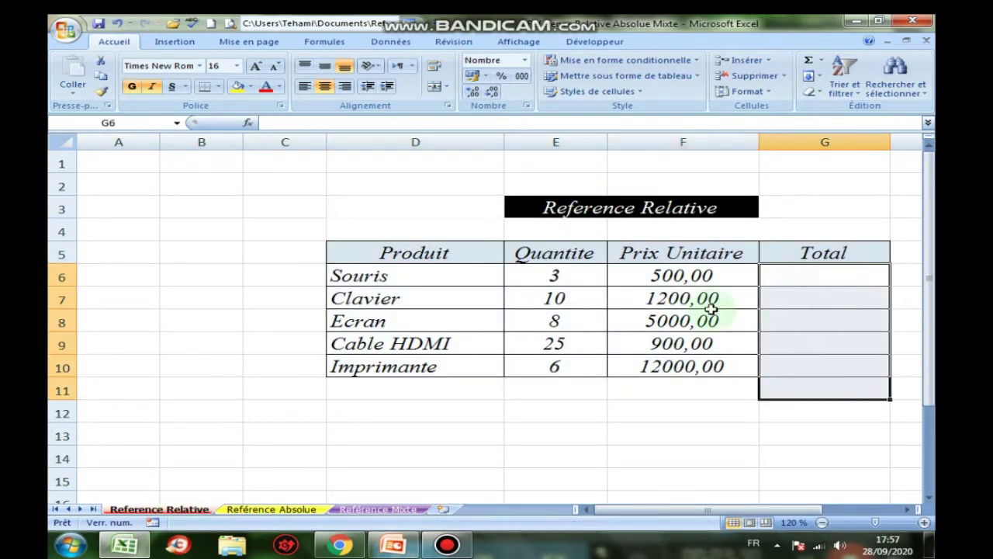
Enter the formula =E6*F6 in G6 to calculate the total for Souris.
{"action": "left_click_drag", "start_coordinate": [638, 509], "coordinate": [657, 508]}
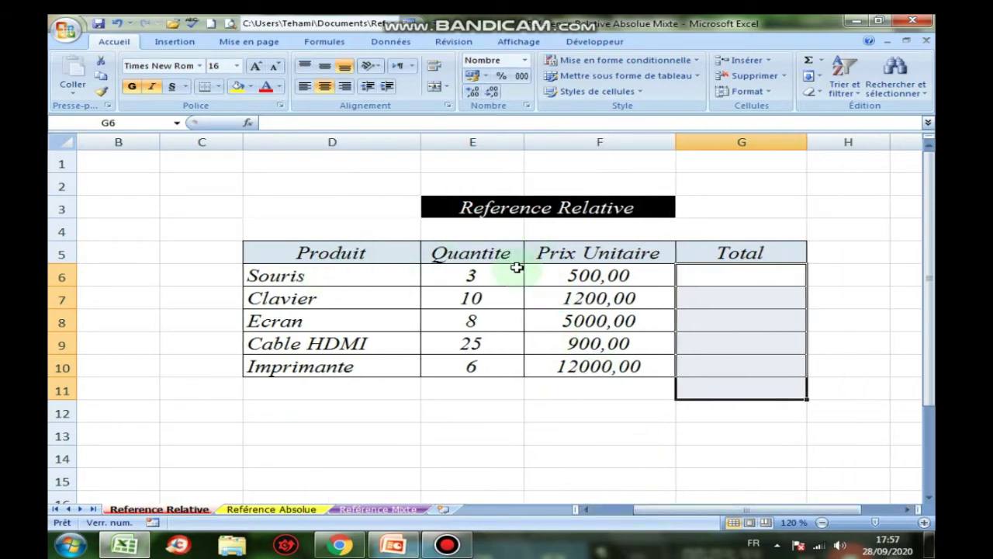
{"action": "left_click", "coordinate": [716, 273]}
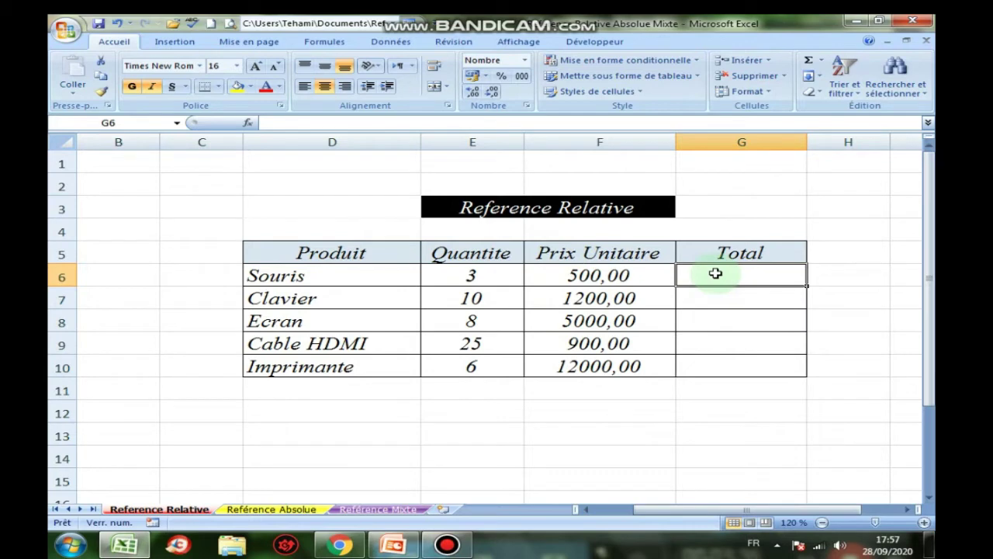
{"action": "type", "text": "="}
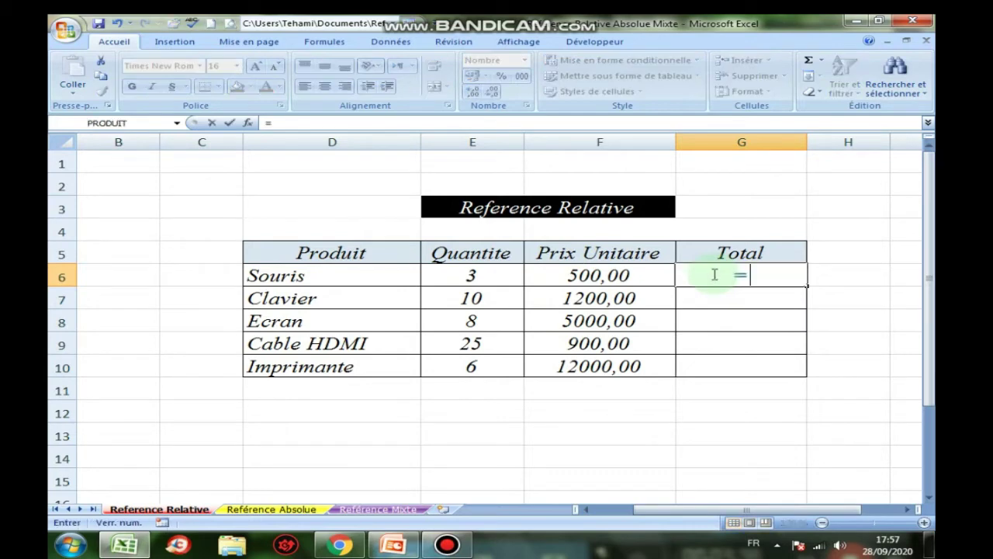
{"action": "left_click", "coordinate": [468, 274]}
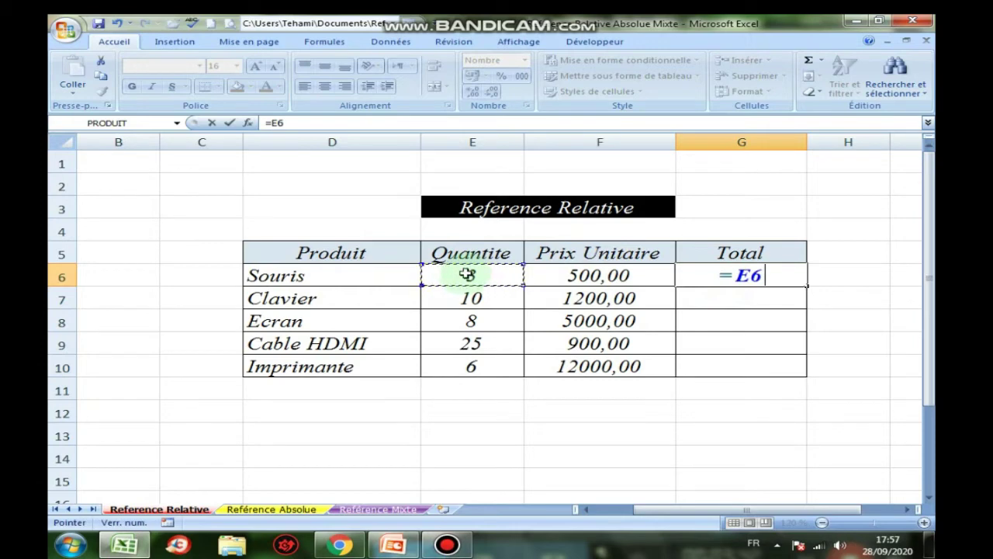
{"action": "type", "text": "*"}
{"action": "left_click", "coordinate": [584, 271]}
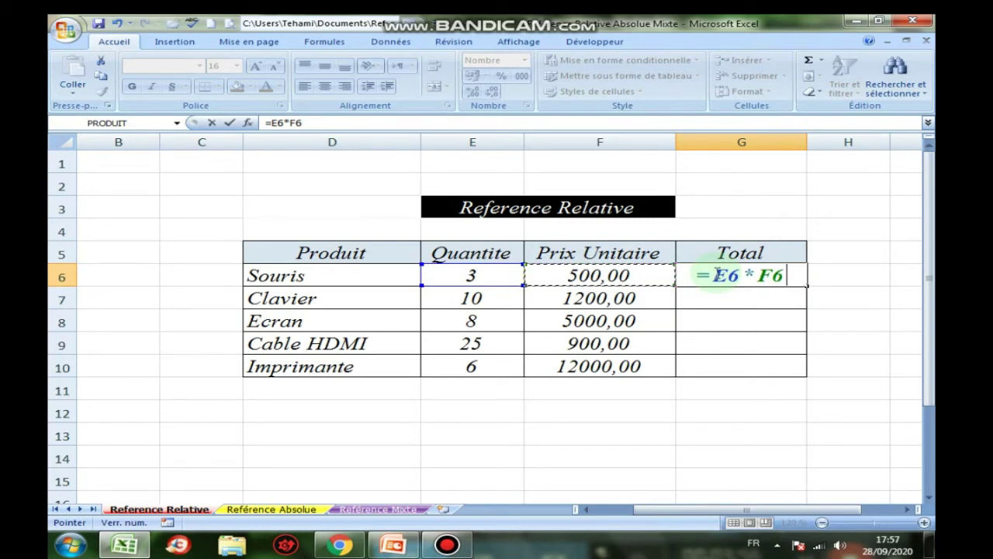
{"action": "key", "text": "Return"}
Copy the total formula from G6 down through G10 for the remaining products.
{"action": "left_click", "coordinate": [768, 274]}
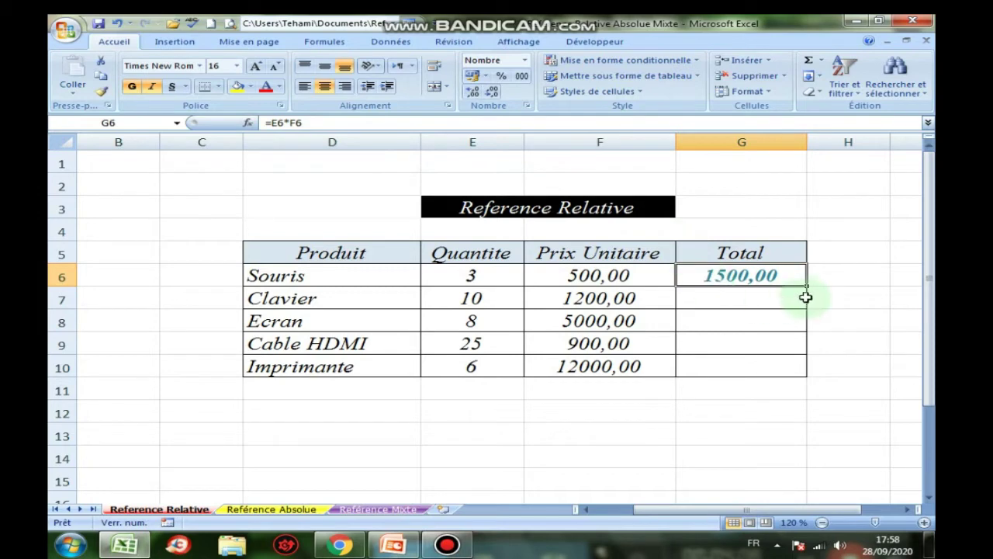
{"action": "mouse_move", "coordinate": [807, 285]}
{"action": "left_mouse_down"}
{"action": "mouse_move", "coordinate": [804, 375]}
{"action": "mouse_move", "coordinate": [808, 286]}
{"action": "left_mouse_up"}
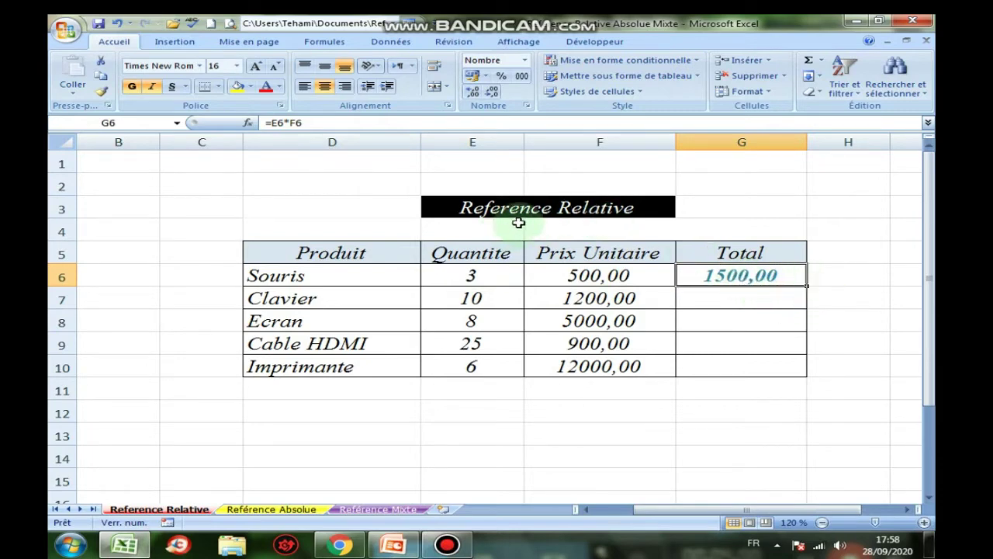
{"action": "left_click_drag", "start_coordinate": [808, 288], "coordinate": [804, 370]}
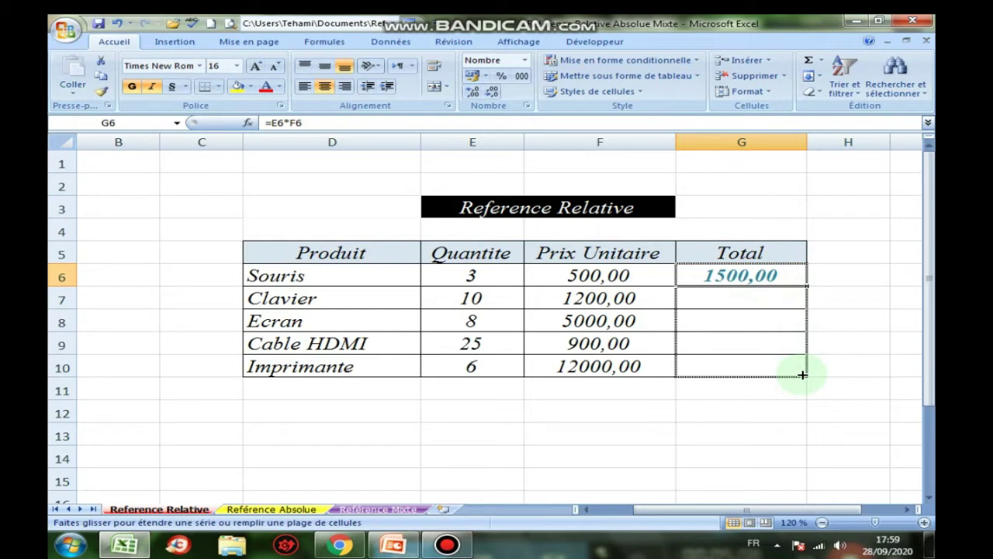
{"action": "left_click_drag", "start_coordinate": [802, 375], "coordinate": [804, 376]}
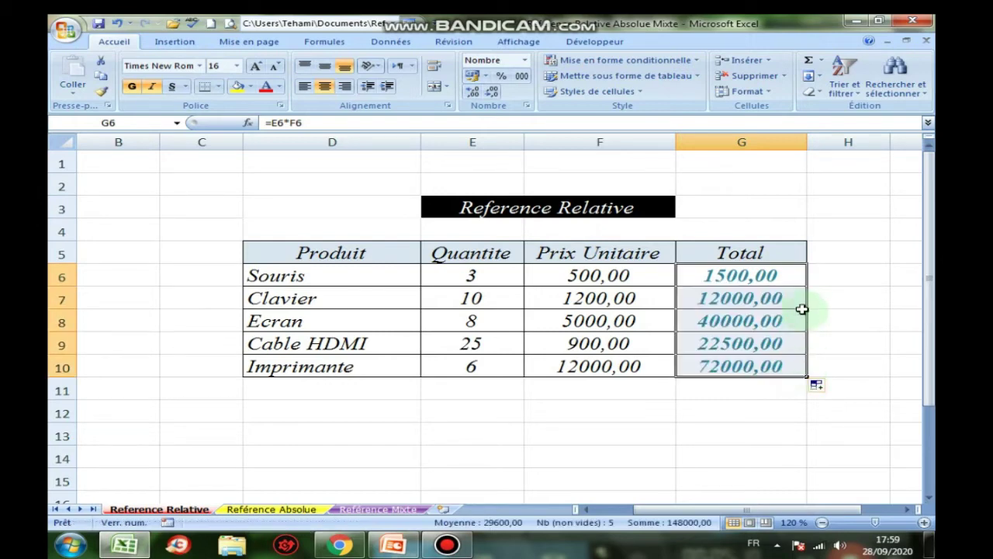
Inspect the formulas in the Total cells G6 to G10 to compare their relative references row by row.
{"action": "left_click", "coordinate": [731, 275]}
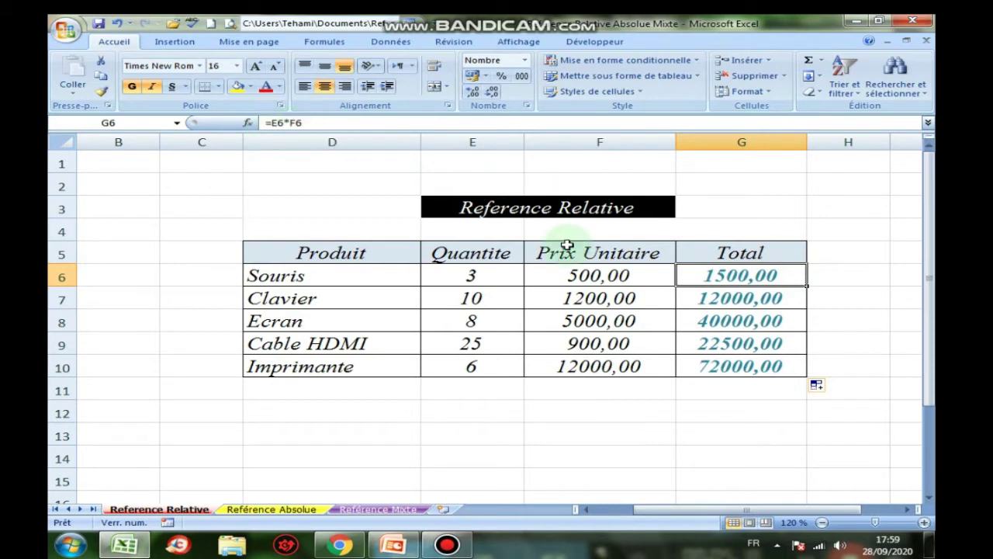
{"action": "left_click", "coordinate": [706, 297]}
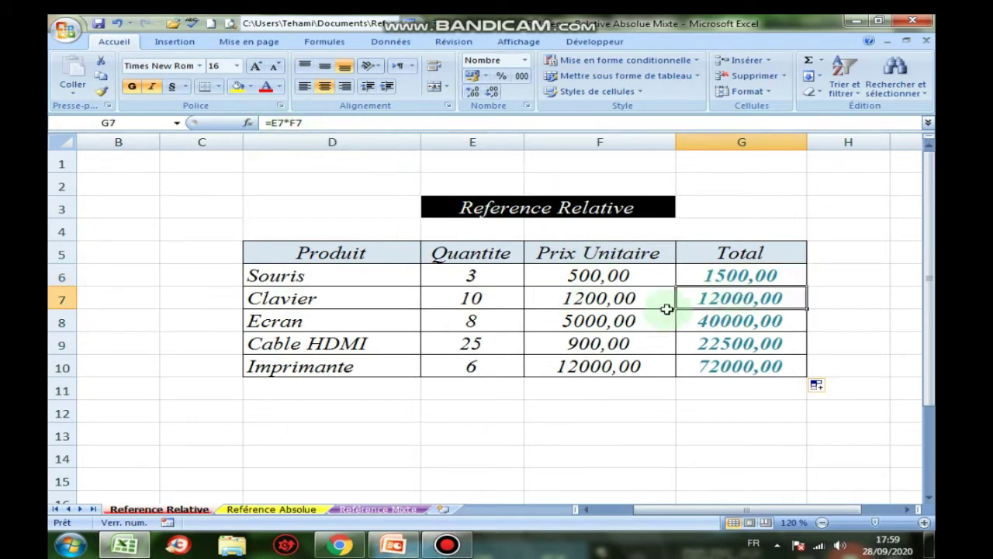
{"action": "left_click", "coordinate": [733, 323]}
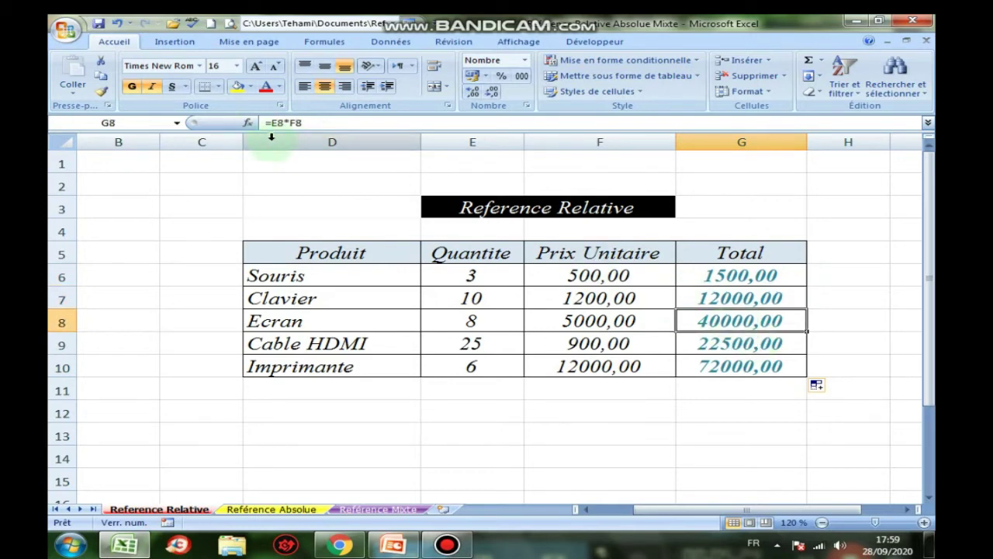
{"action": "left_click", "coordinate": [720, 342]}
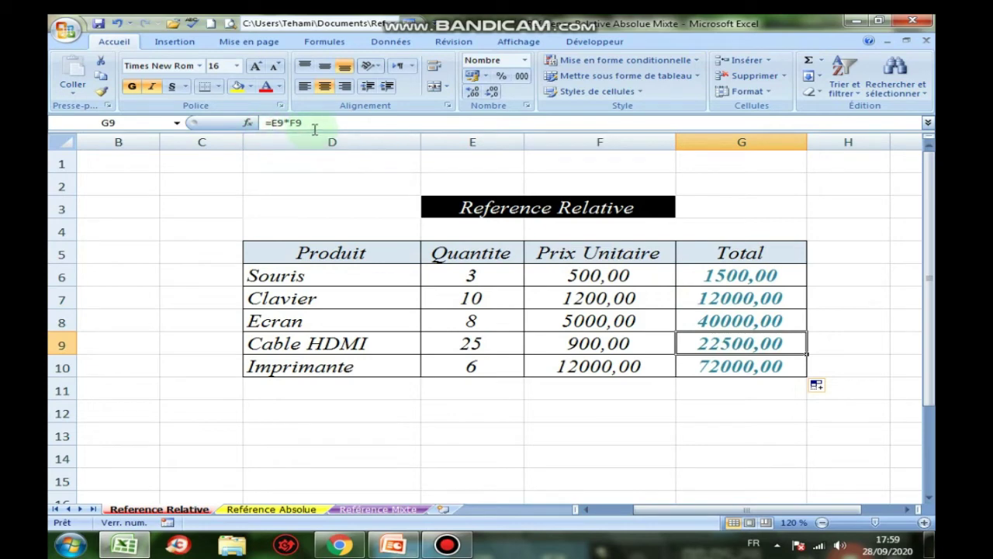
{"action": "left_click", "coordinate": [750, 367]}
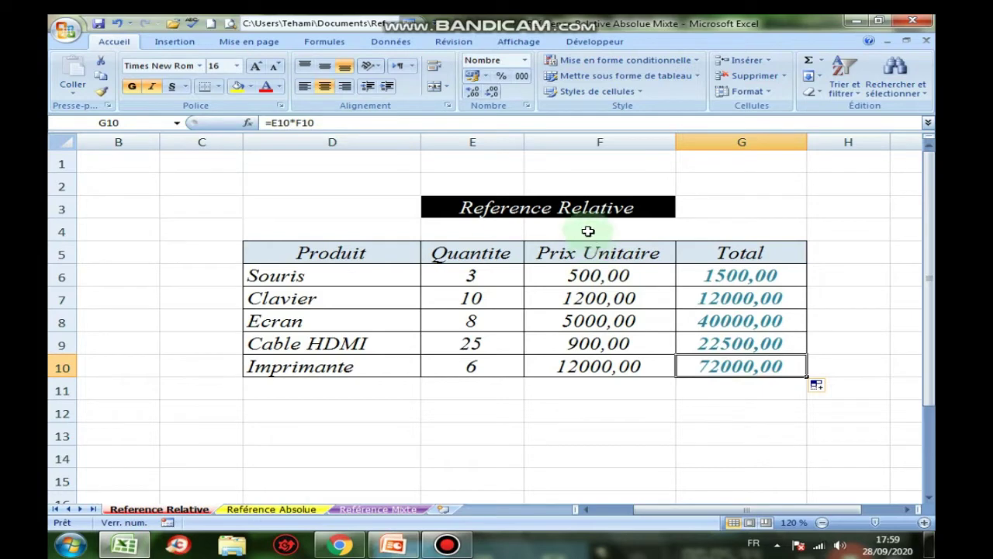
{"action": "left_click", "coordinate": [783, 277]}
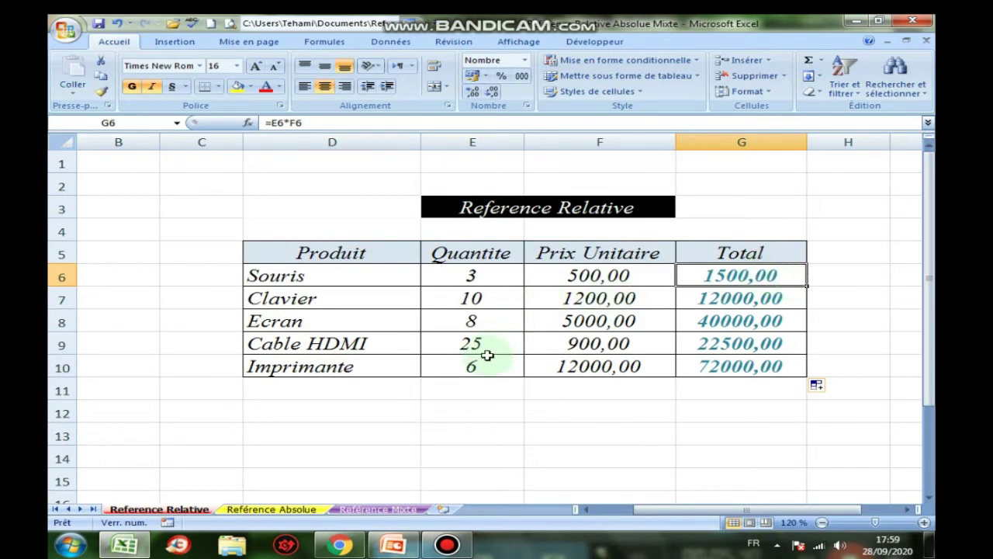
Open the Référence Absolue sheet, then switch to PowerPoint and advance to the slide "III-2) Références absolues".
{"action": "left_click", "coordinate": [268, 510]}
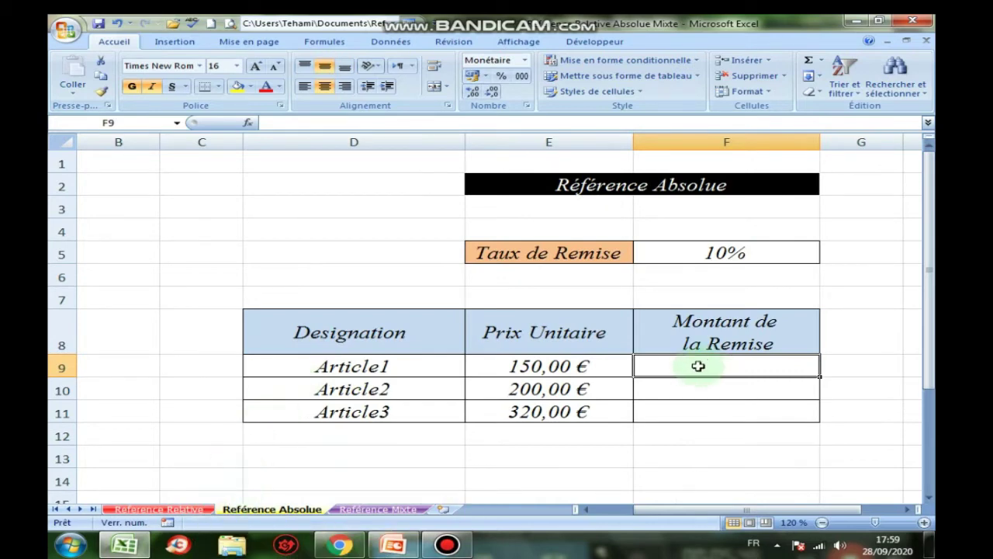
{"action": "left_click", "coordinate": [392, 544]}
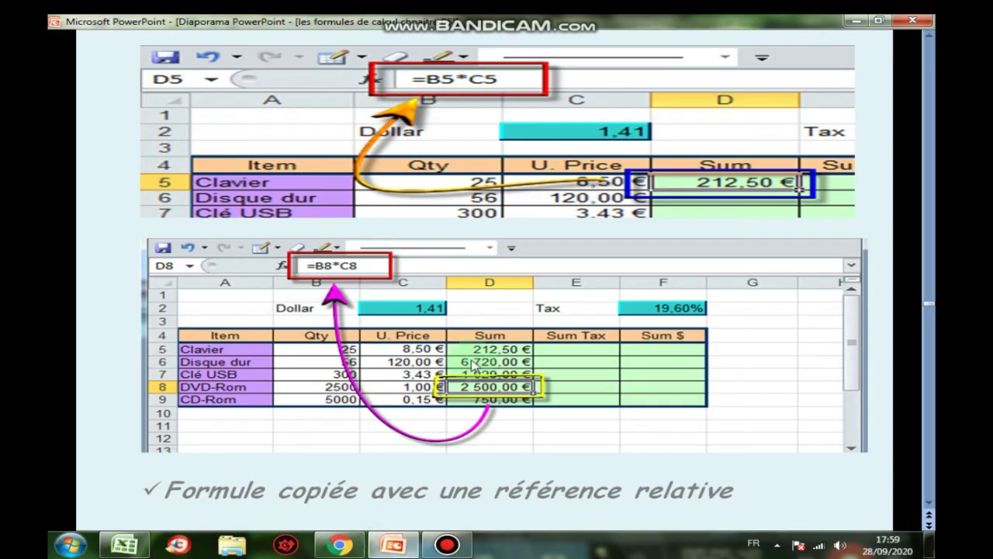
{"action": "left_click", "coordinate": [475, 360]}
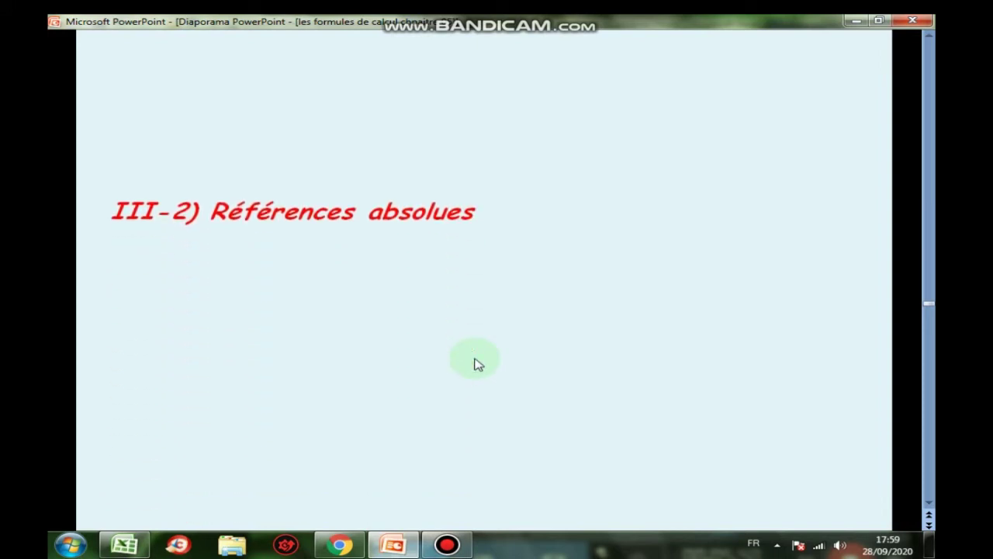
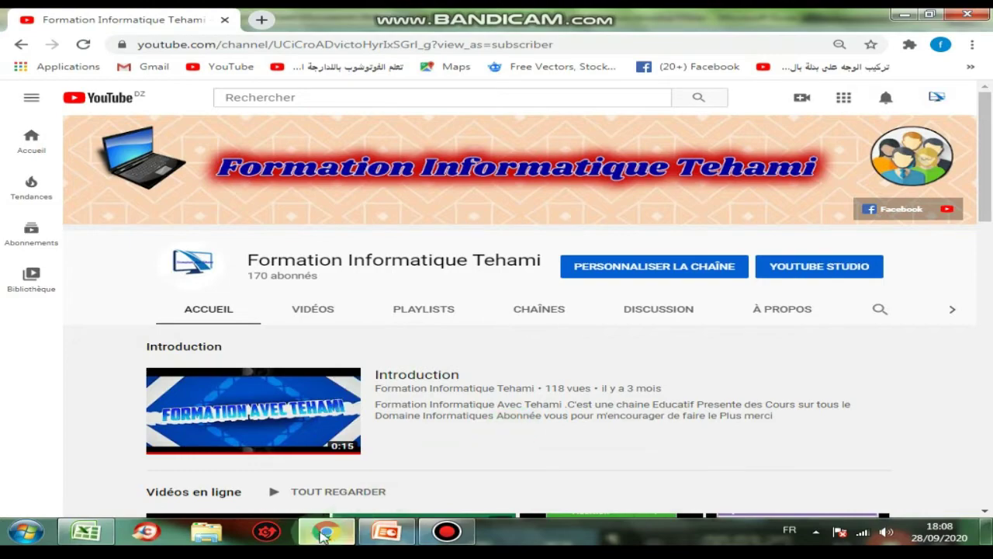
Review the PowerPoint slide on making a reference absolute with $, then return to the Référence Absolue sheet in Excel.
{"action": "left_click", "coordinate": [386, 531]}
{"action": "left_click", "coordinate": [404, 526]}
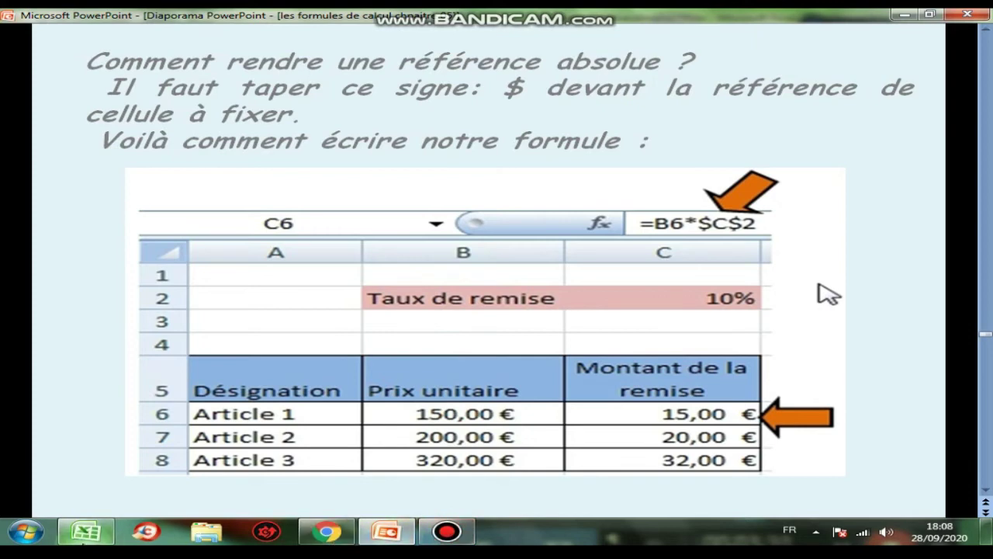
{"action": "mouse_move", "coordinate": [85, 531]}
{"action": "left_click", "coordinate": [132, 446]}
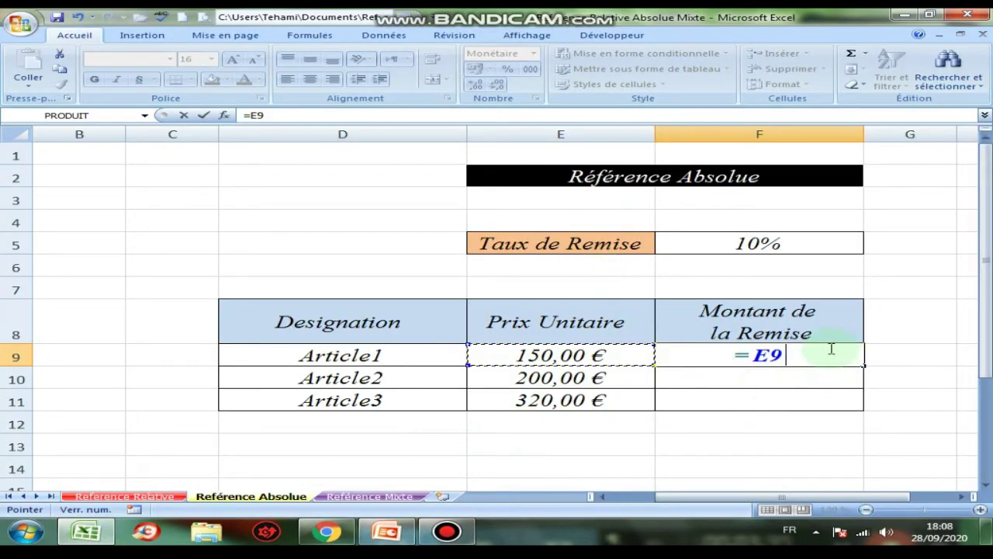
Complete Article1's discount formula in F9 as =E9*F5 and copy it down through F11.
{"action": "type", "text": "*"}
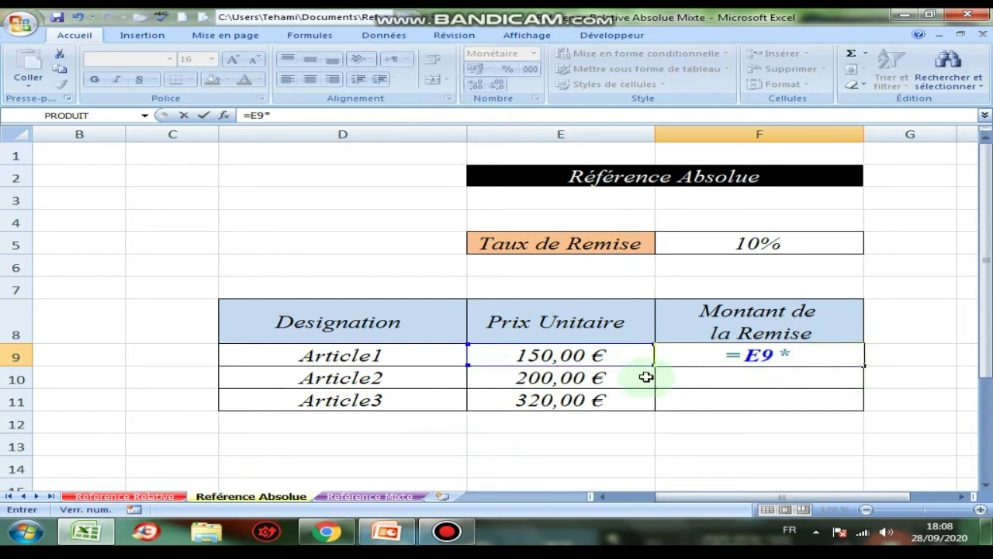
{"action": "left_click", "coordinate": [757, 243]}
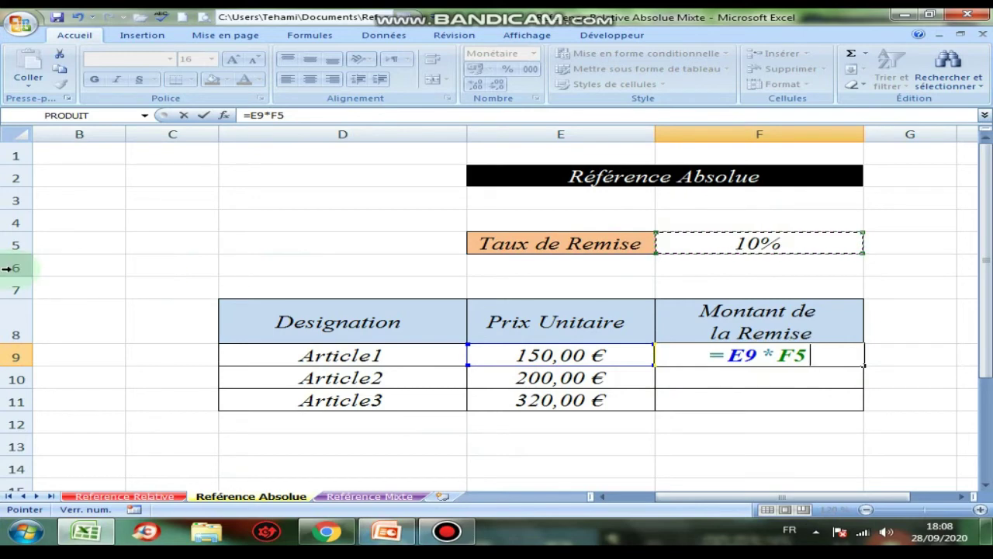
{"action": "key", "text": "Return"}
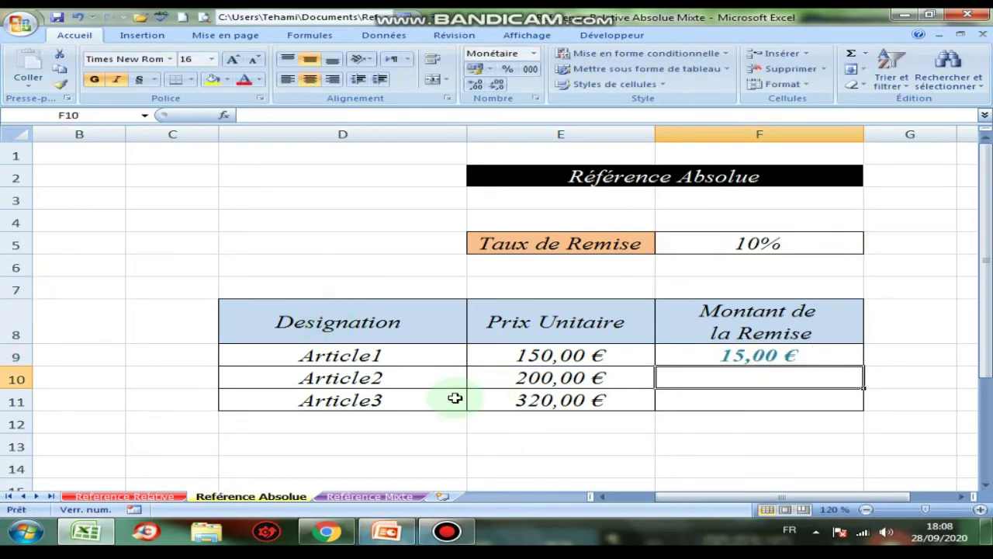
{"action": "left_click", "coordinate": [846, 355]}
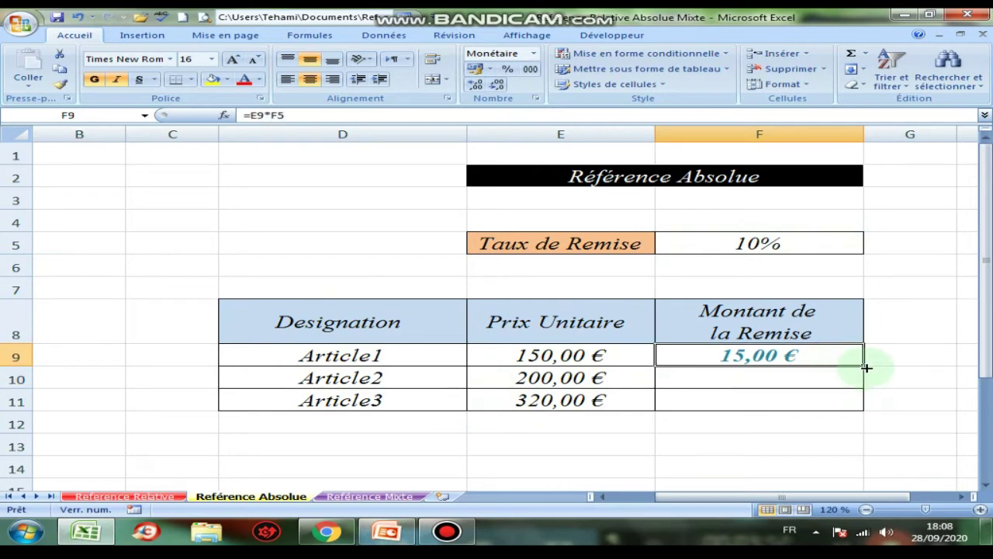
{"action": "left_click_drag", "start_coordinate": [862, 367], "coordinate": [864, 401]}
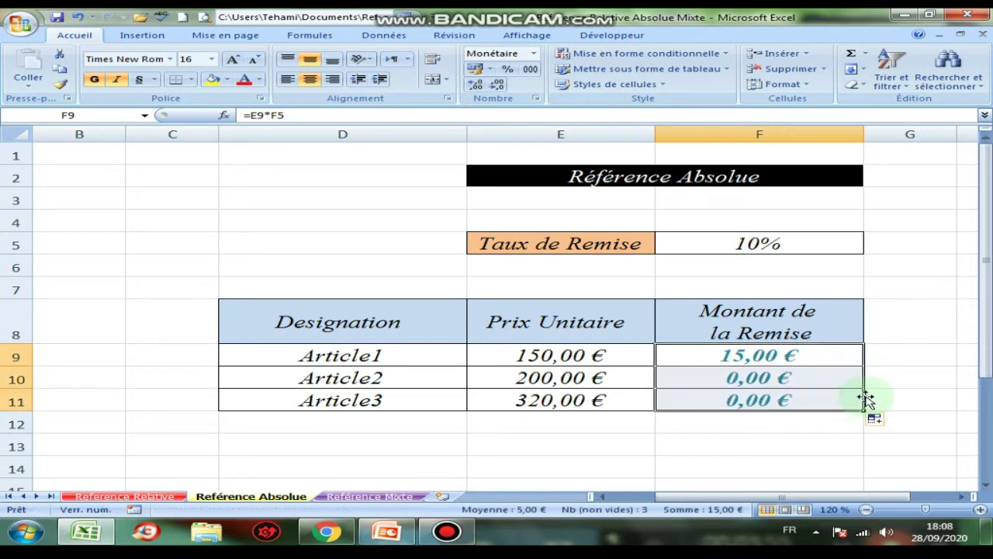
Inspect the copied discount formula in F10, Article1's unit price in E9 and the discount rate in F5.
{"action": "left_click", "coordinate": [761, 377]}
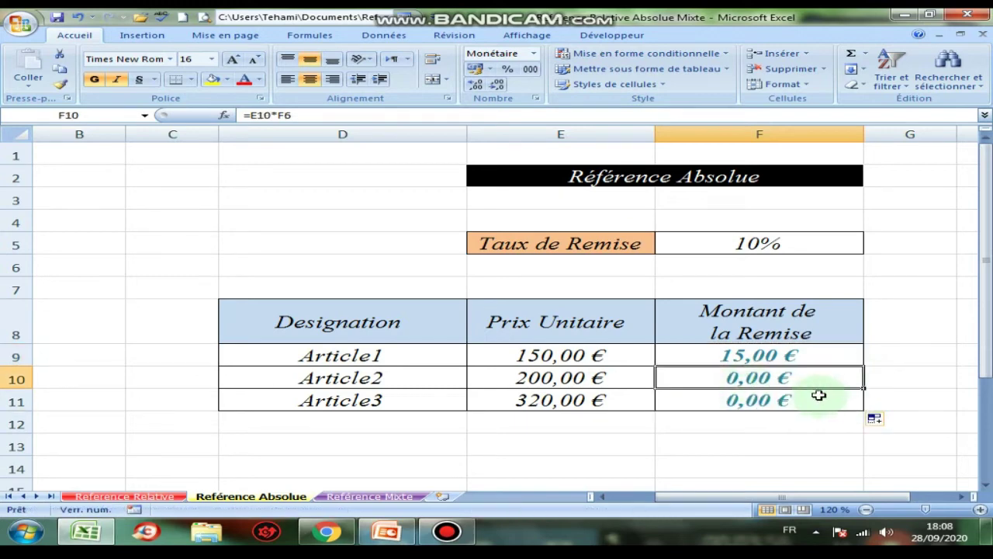
{"action": "left_click", "coordinate": [546, 355]}
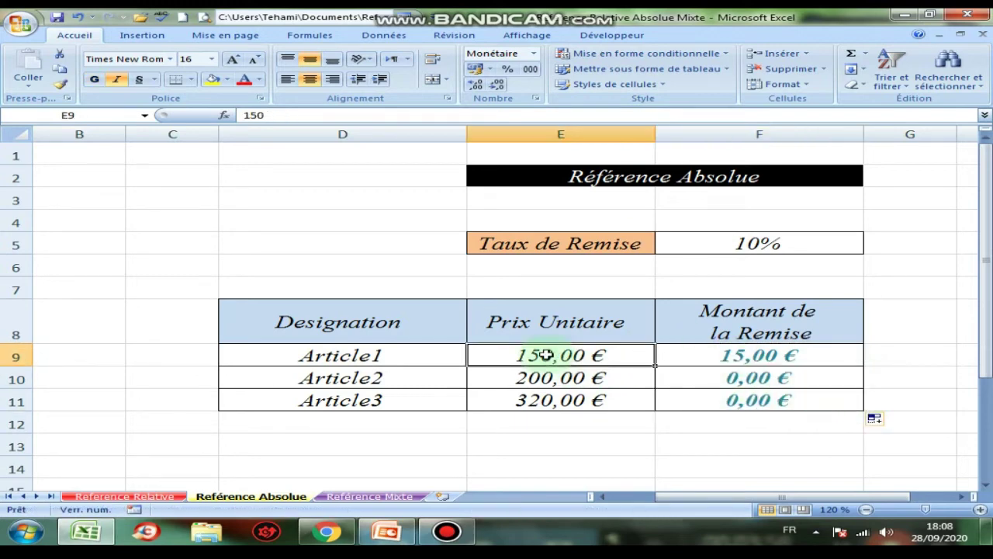
{"action": "left_click", "coordinate": [748, 243]}
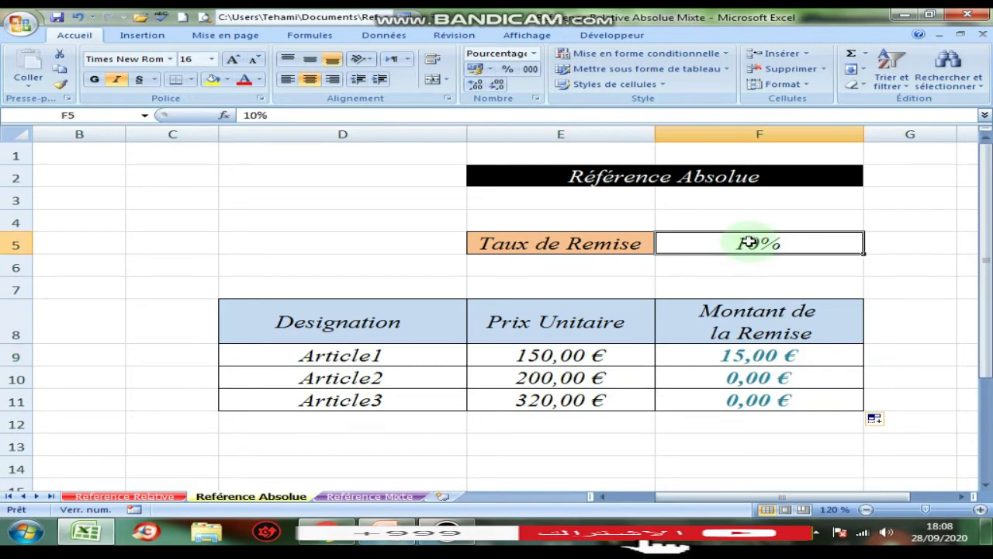
Compare the unit prices in E9:E11 with the discount rate in F5 and the empty cells F6 and F7 below it.
{"action": "left_click", "coordinate": [573, 378]}
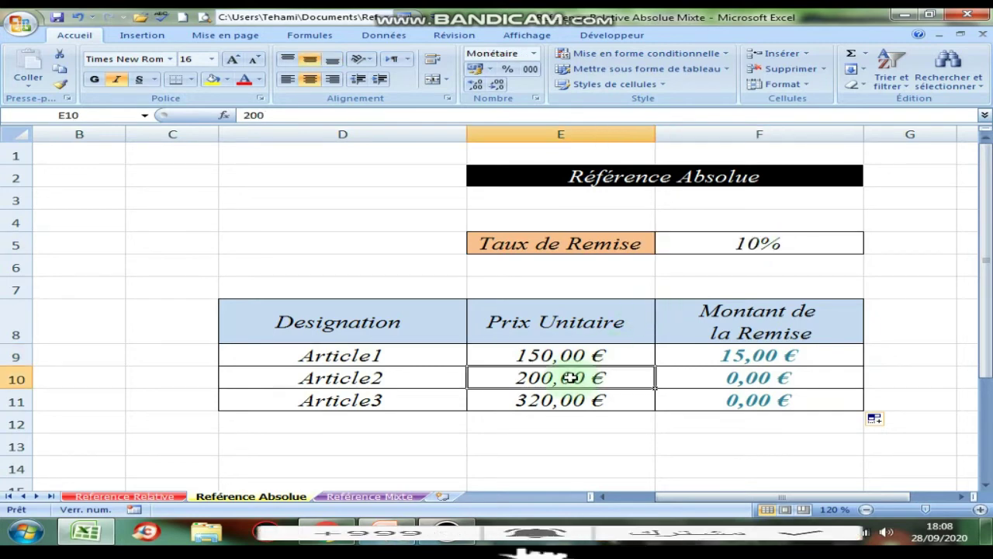
{"action": "left_click", "coordinate": [757, 243]}
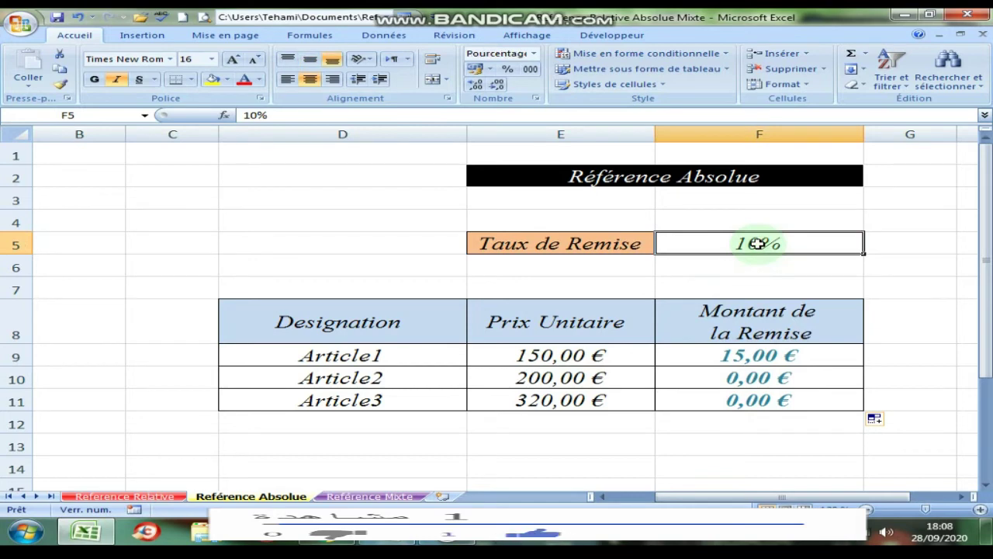
{"action": "left_click", "coordinate": [570, 354]}
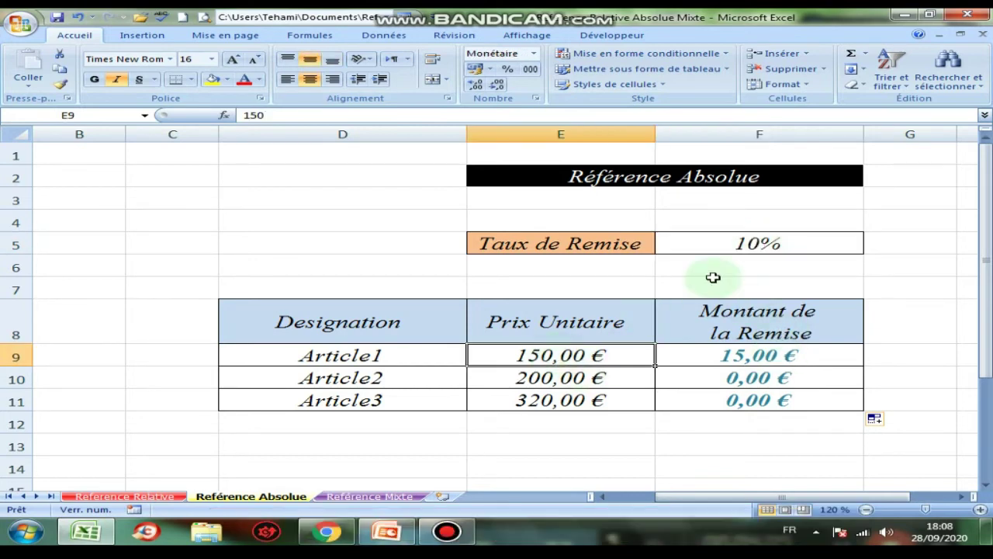
{"action": "left_click", "coordinate": [749, 245]}
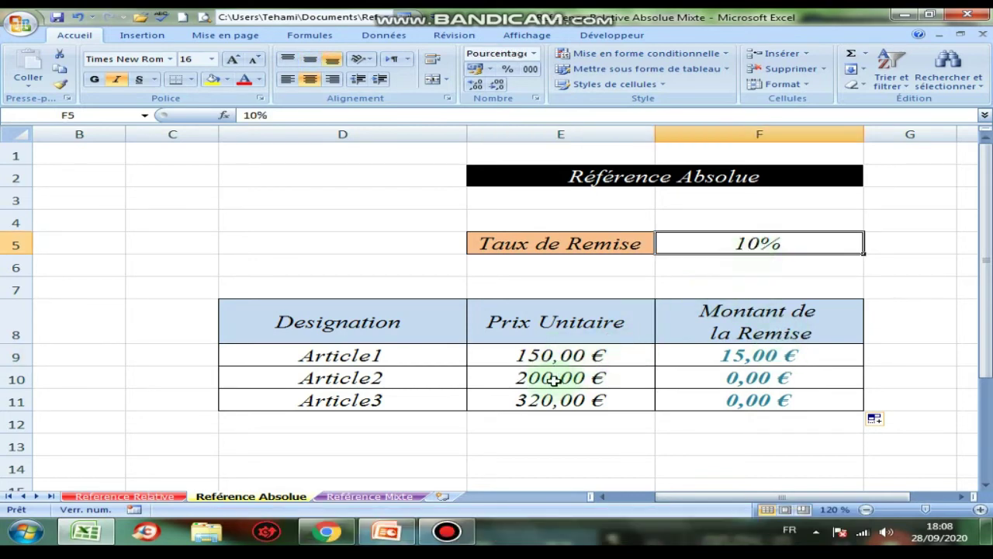
{"action": "left_click", "coordinate": [554, 378]}
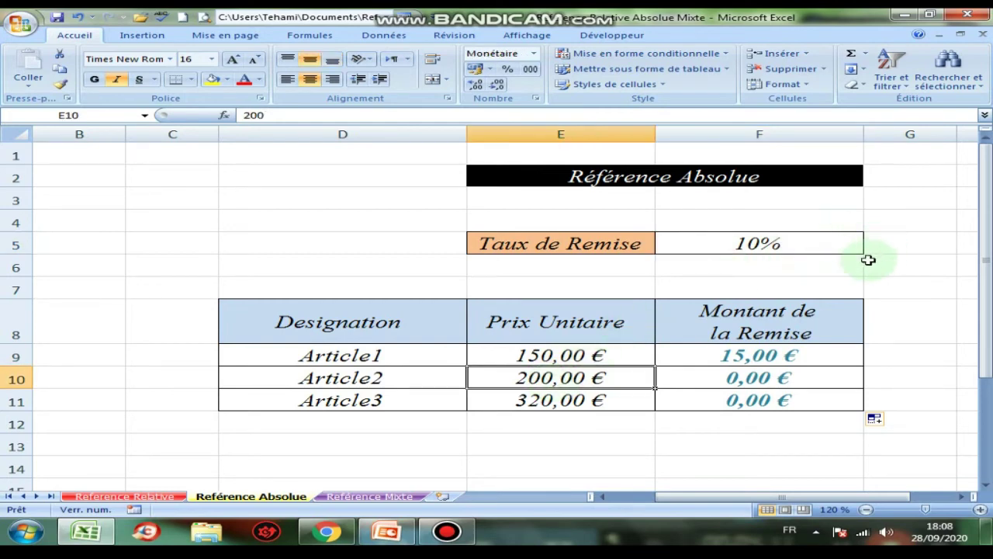
{"action": "left_click", "coordinate": [771, 266]}
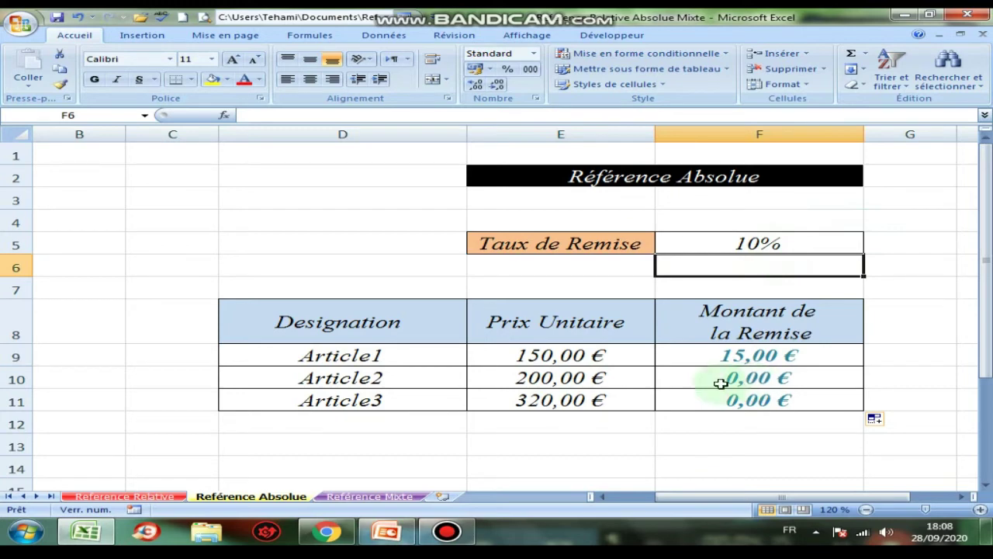
{"action": "left_click", "coordinate": [547, 404]}
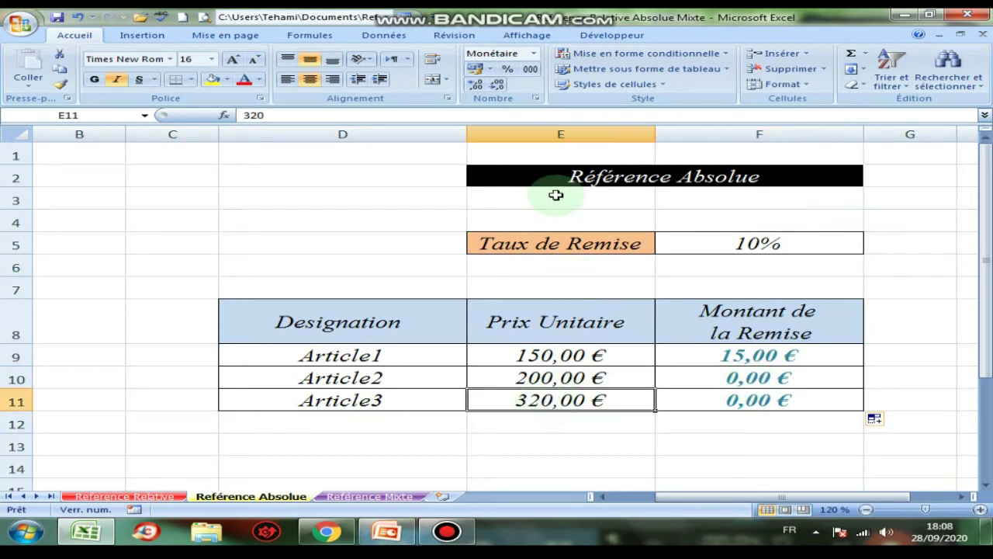
{"action": "left_click", "coordinate": [760, 287]}
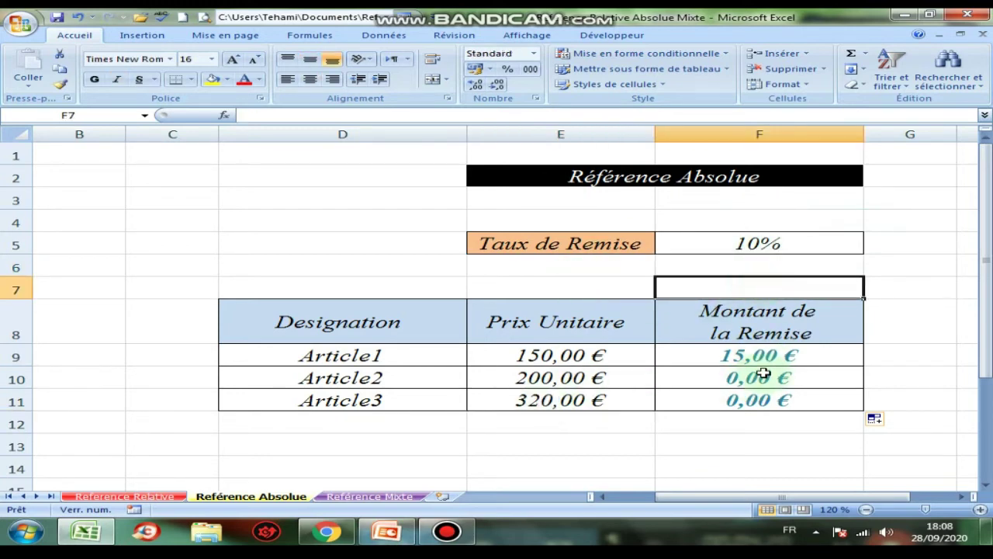
Clear the discount amounts in F9:F11.
{"action": "left_click_drag", "start_coordinate": [733, 357], "coordinate": [804, 392]}
{"action": "key", "text": "Delete"}
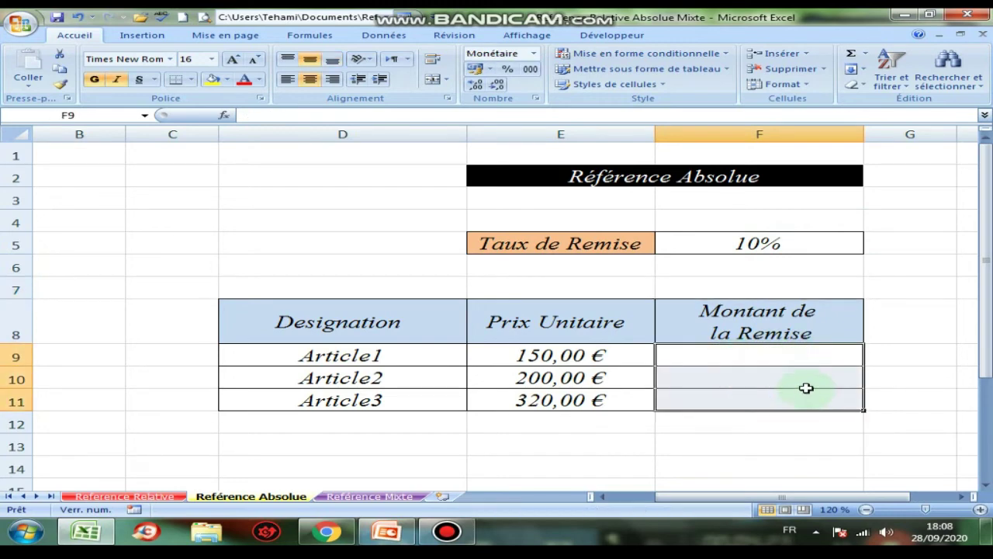
{"action": "left_click", "coordinate": [614, 347]}
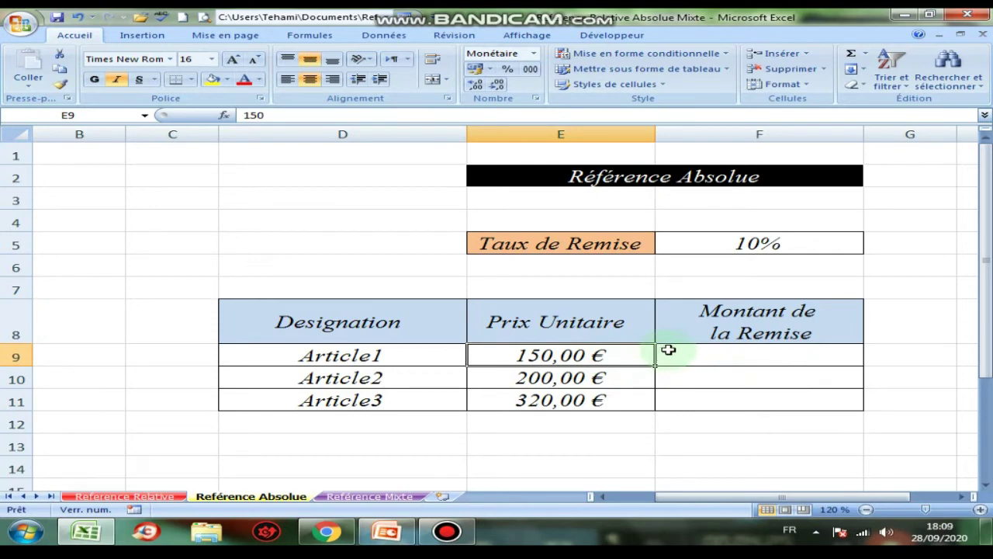
{"action": "type", "text": "="}
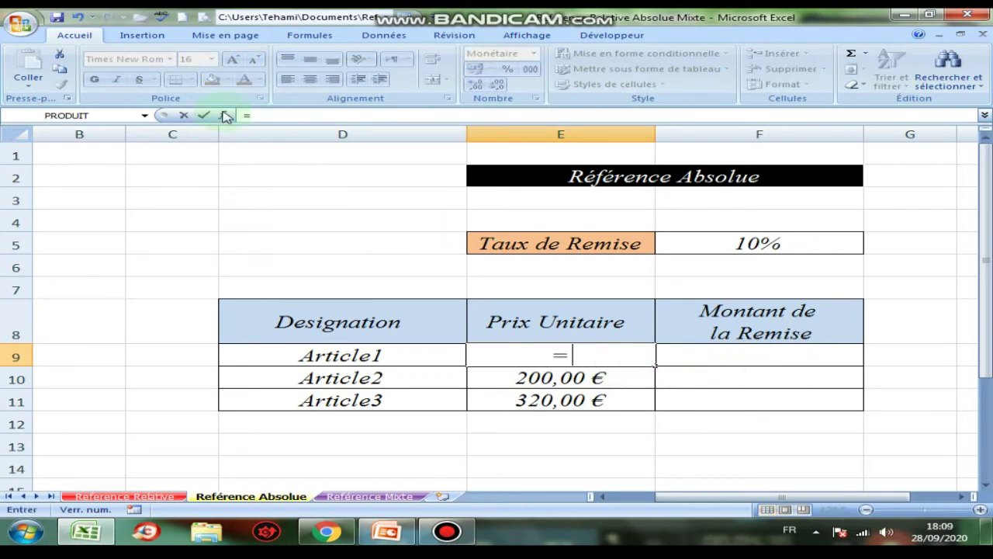
{"action": "key", "text": "Escape"}
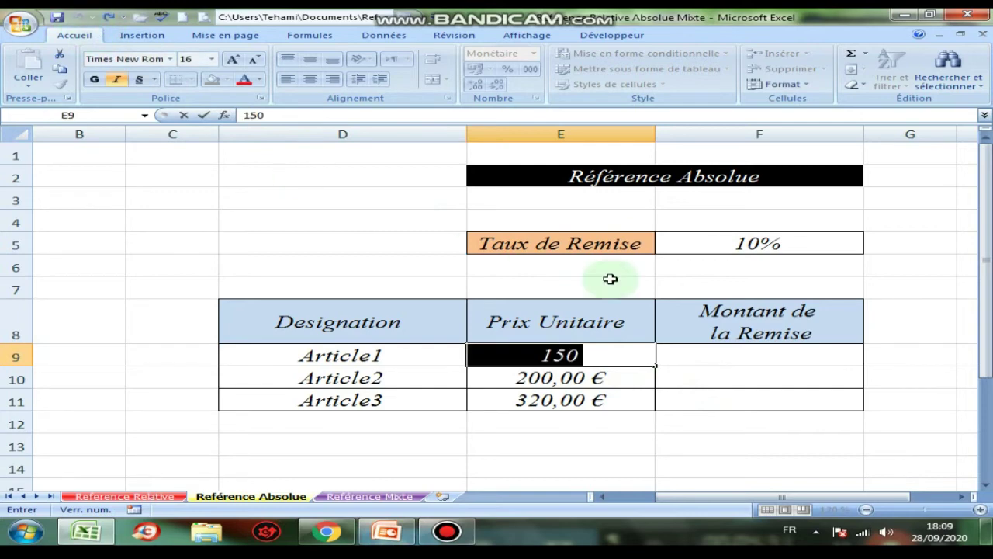
{"action": "left_click", "coordinate": [689, 377]}
Enter Article1's discount formula in F9 as =E9*$F$5 with an absolute rate reference and copy it down through F11.
{"action": "left_click", "coordinate": [688, 362]}
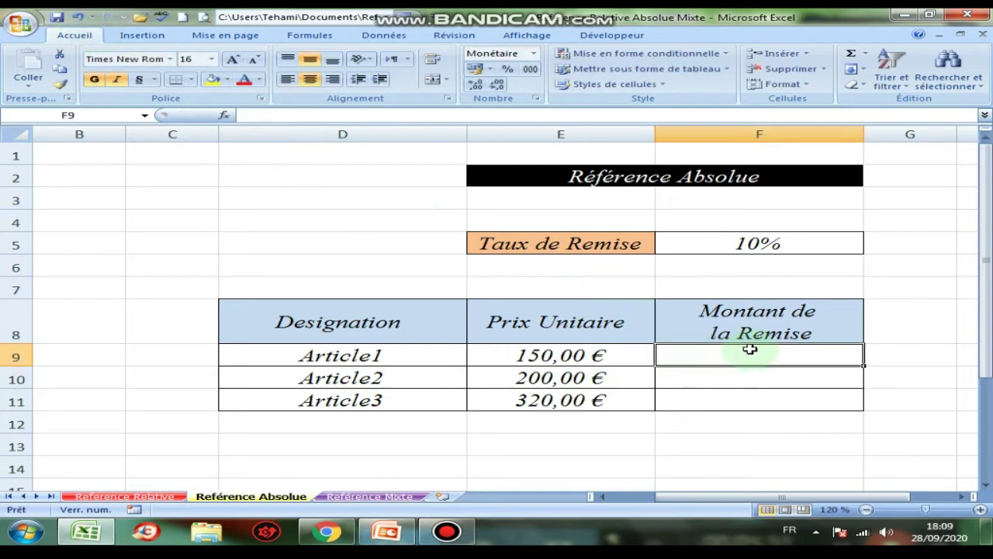
{"action": "type", "text": "="}
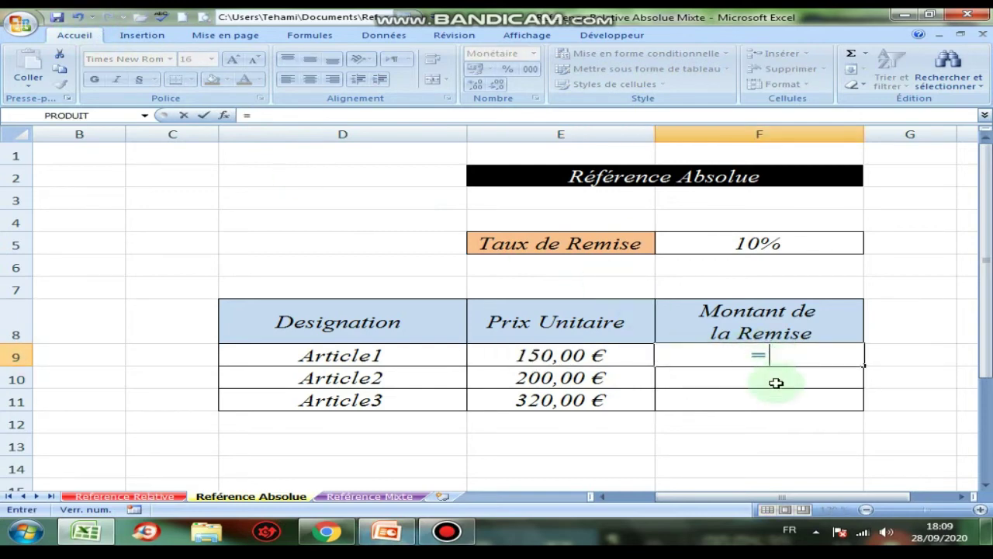
{"action": "left_click", "coordinate": [539, 356]}
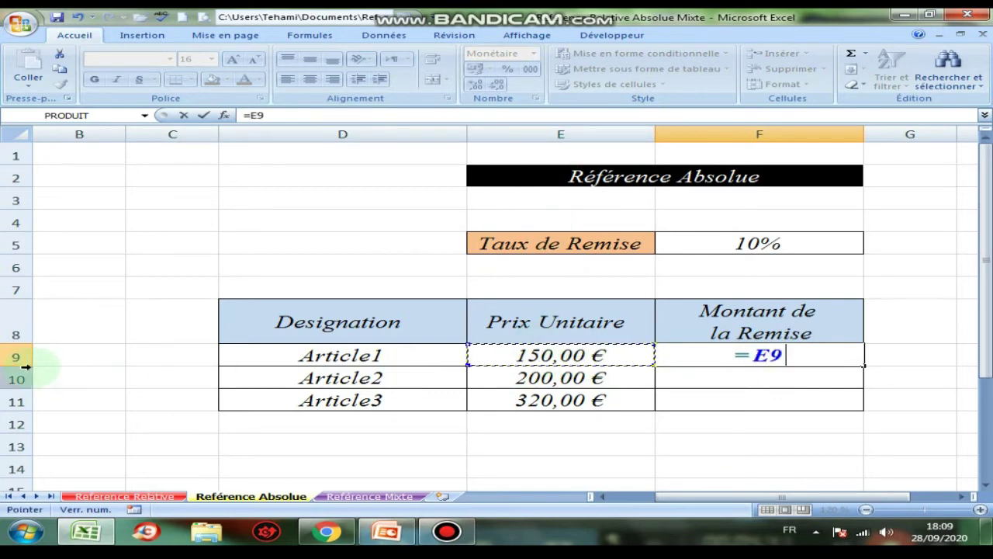
{"action": "type", "text": "*"}
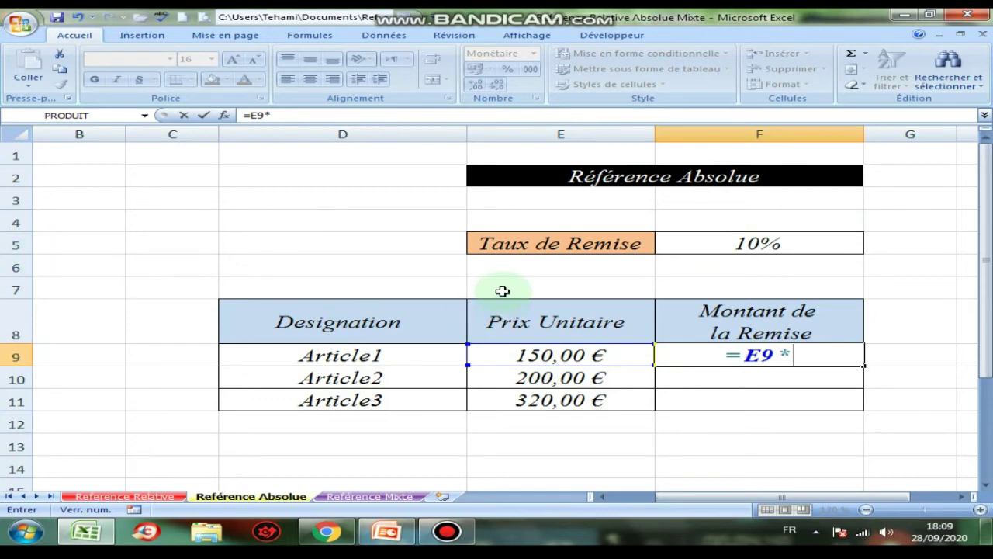
{"action": "type", "text": "$"}
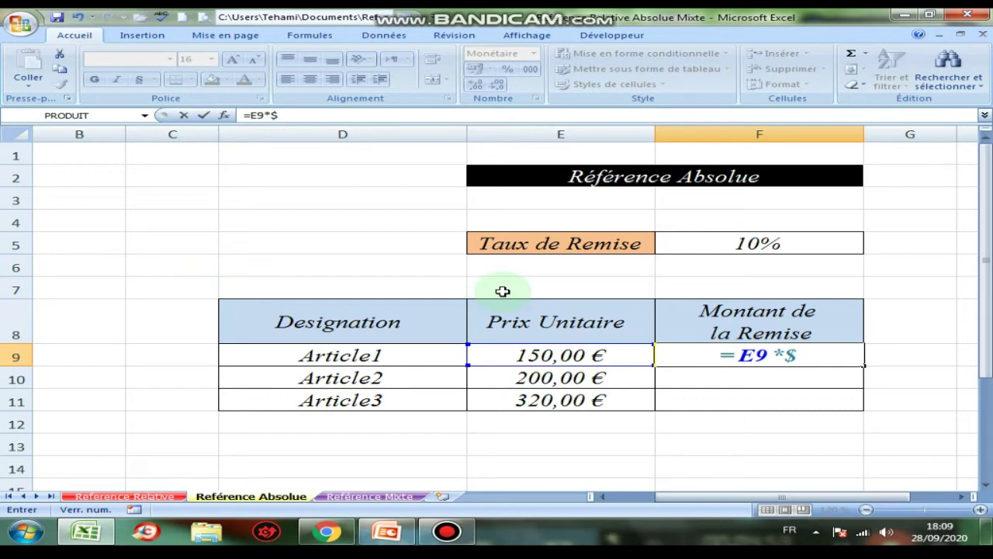
{"action": "type", "text": "f"}
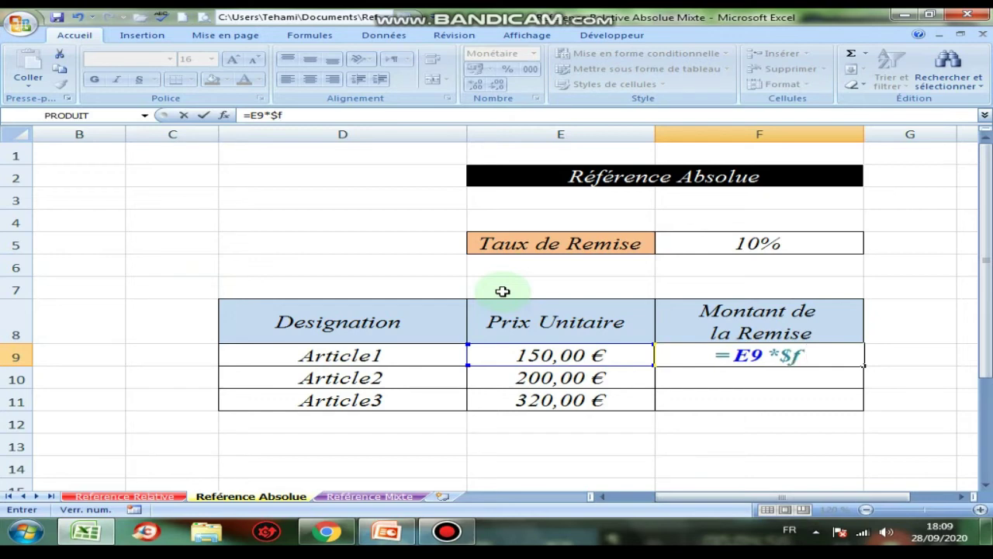
{"action": "key", "text": "BackSpace"}
{"action": "key", "text": "Caps_Lock"}
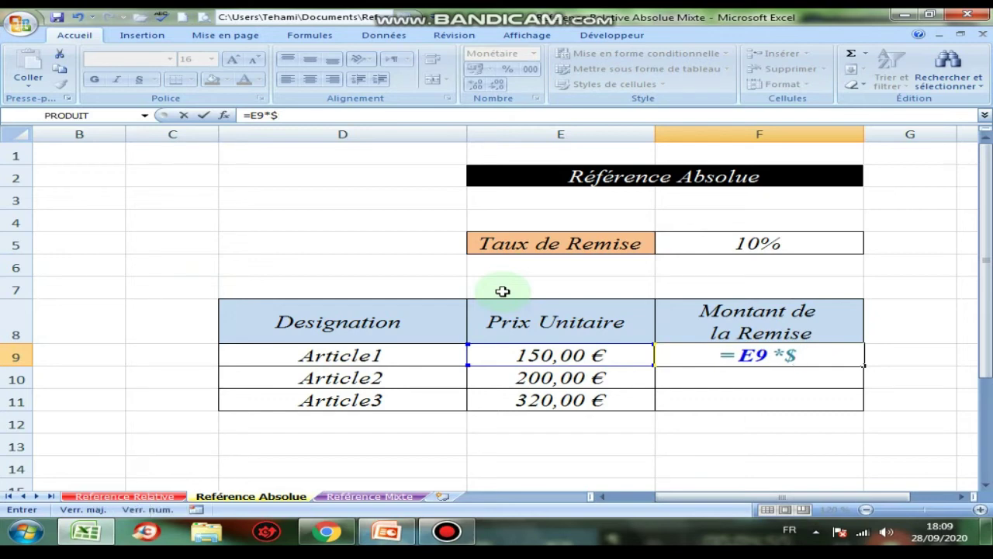
{"action": "type", "text": "F"}
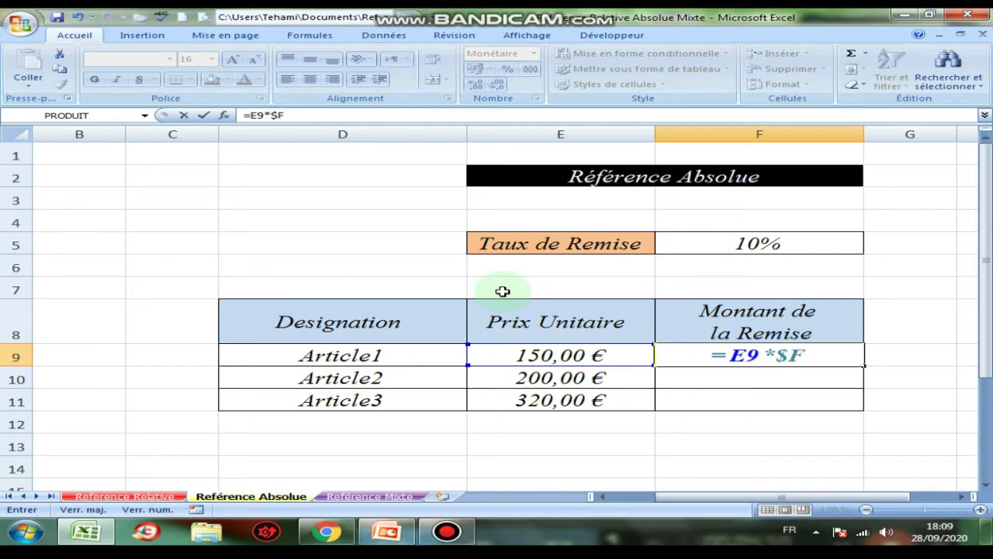
{"action": "key", "text": "Caps_Lock"}
{"action": "type", "text": "$"}
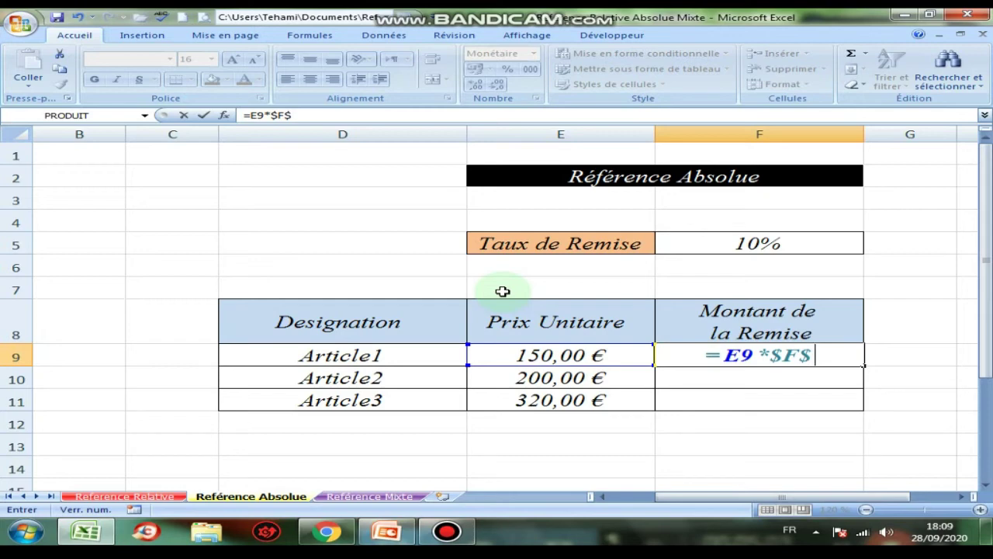
{"action": "type", "text": "5"}
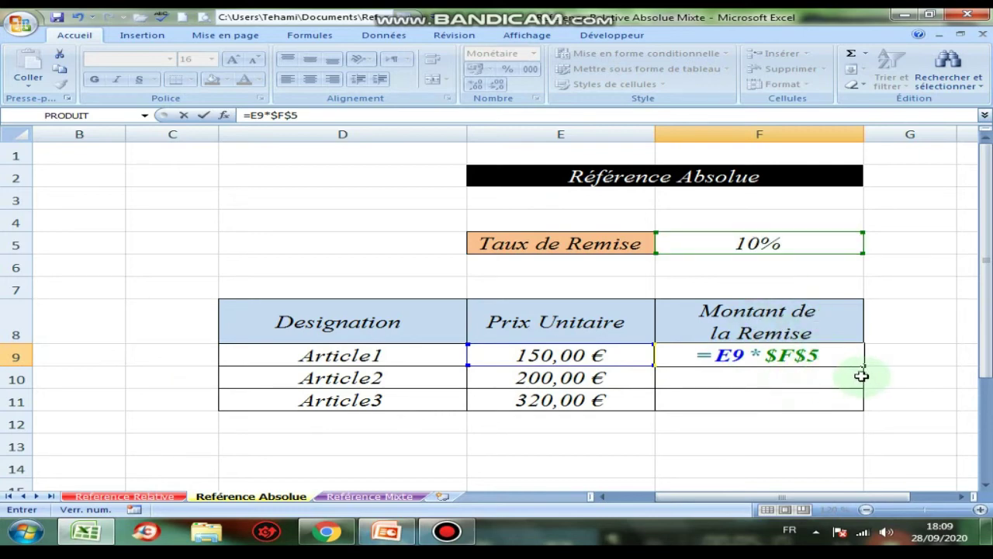
{"action": "key", "text": "Return"}
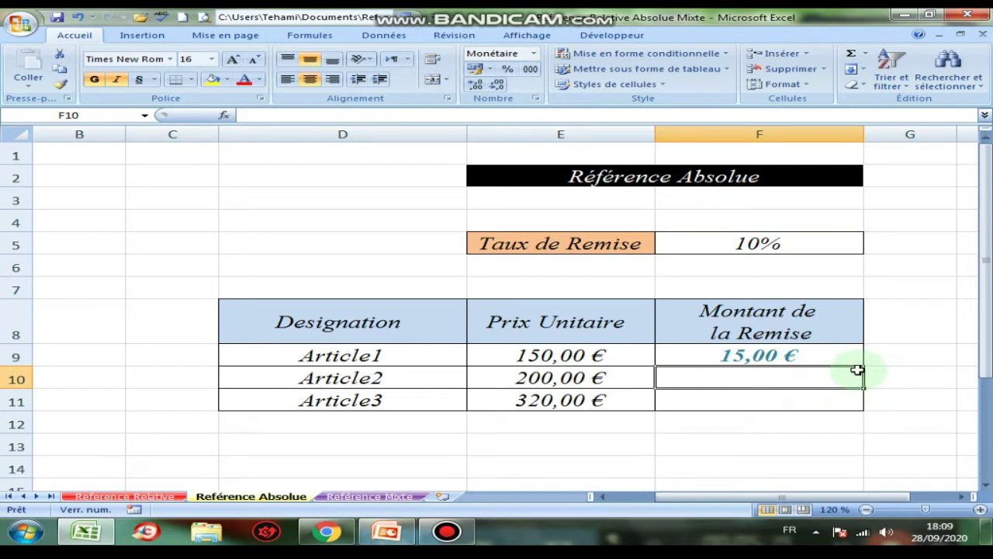
{"action": "left_click", "coordinate": [849, 357]}
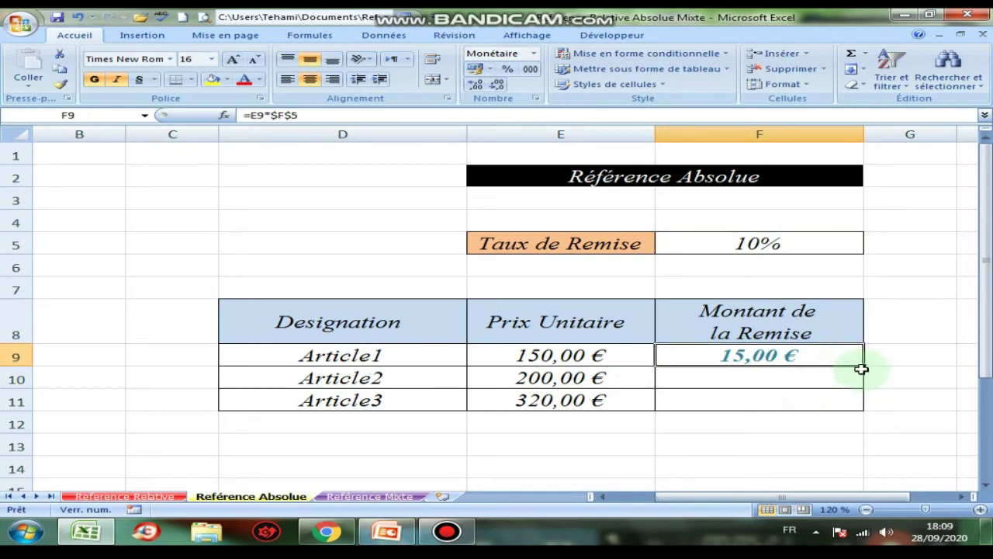
{"action": "left_click_drag", "start_coordinate": [864, 365], "coordinate": [867, 404]}
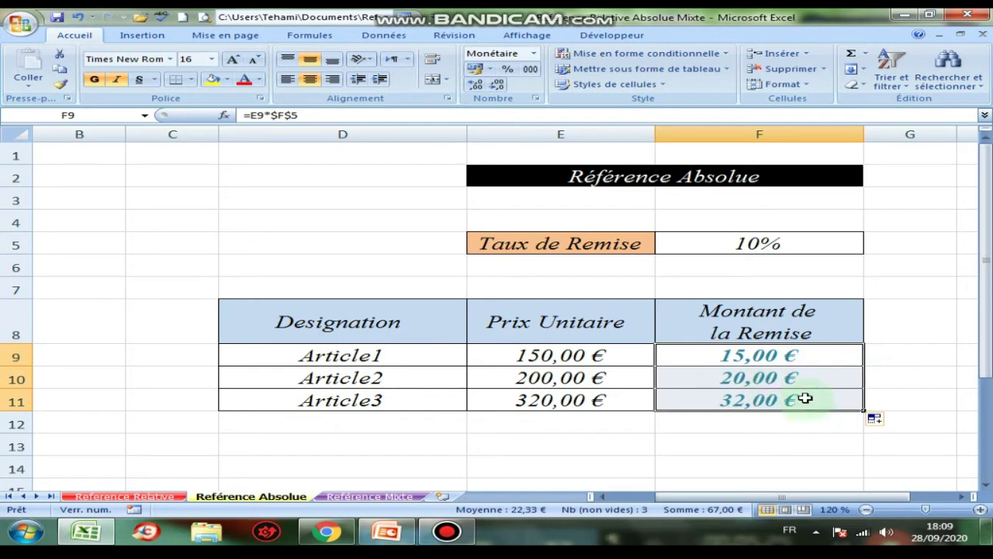
Inspect the discount formulas in F9, F10 and F11 to compare their relative price references with the absolute rate reference.
{"action": "left_click", "coordinate": [528, 353]}
{"action": "left_click", "coordinate": [707, 353]}
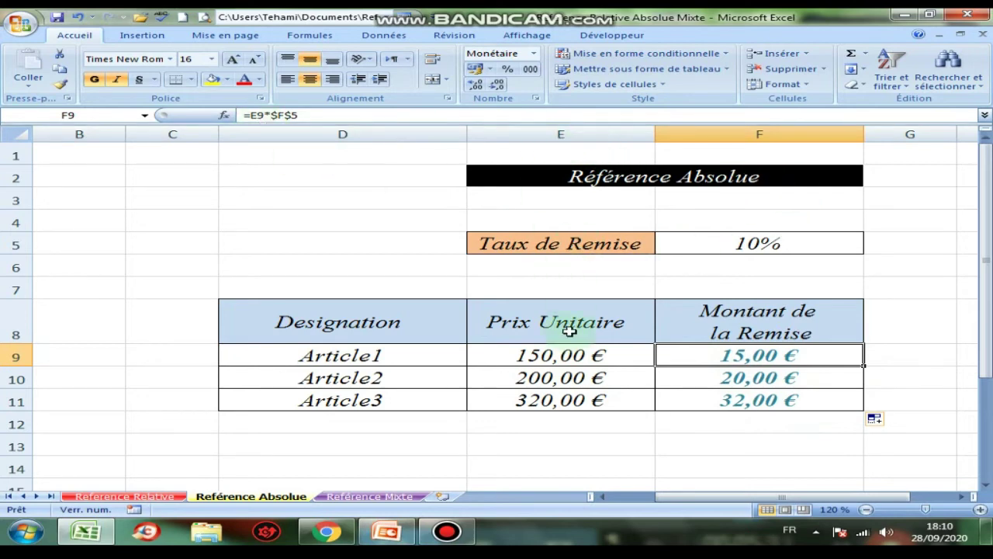
{"action": "left_click", "coordinate": [768, 378]}
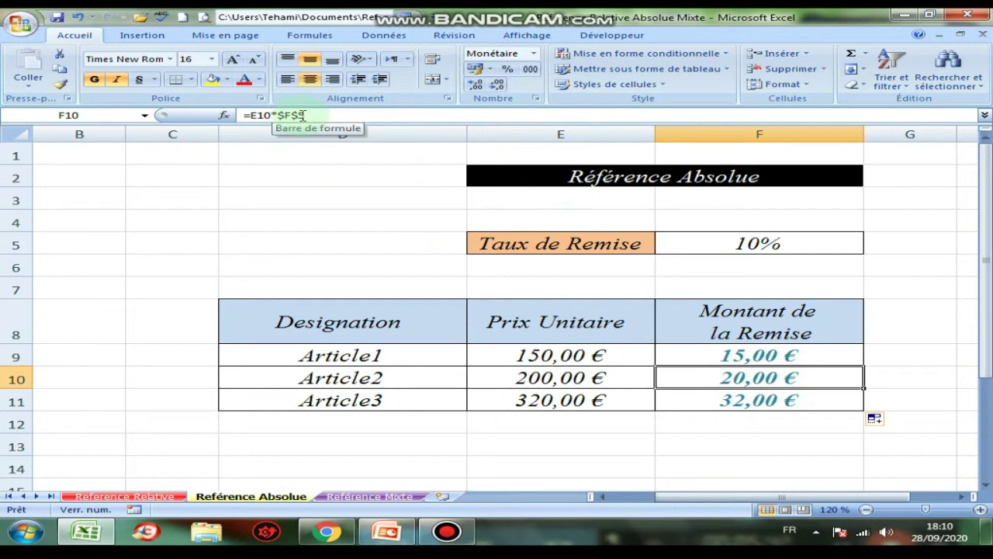
{"action": "left_click", "coordinate": [787, 399]}
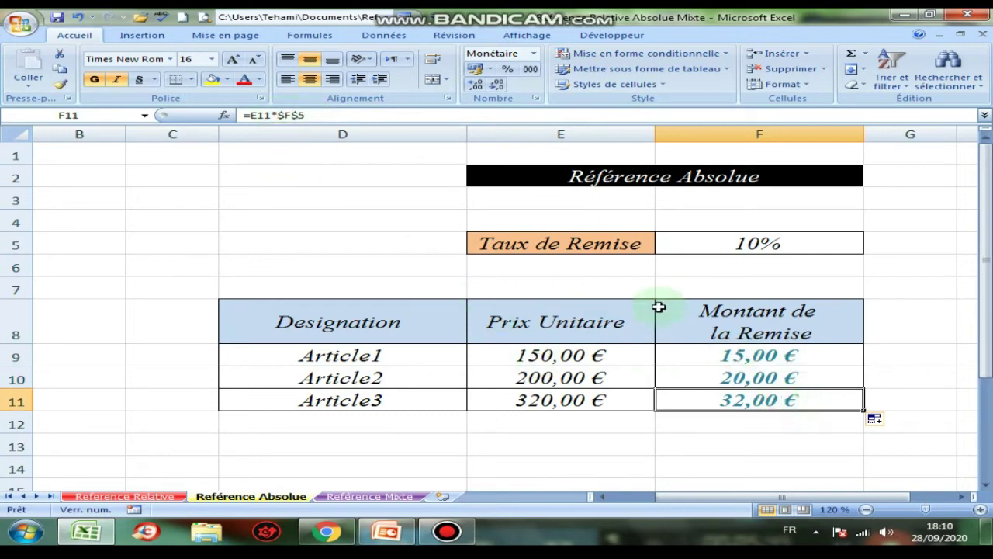
{"action": "left_click", "coordinate": [730, 351]}
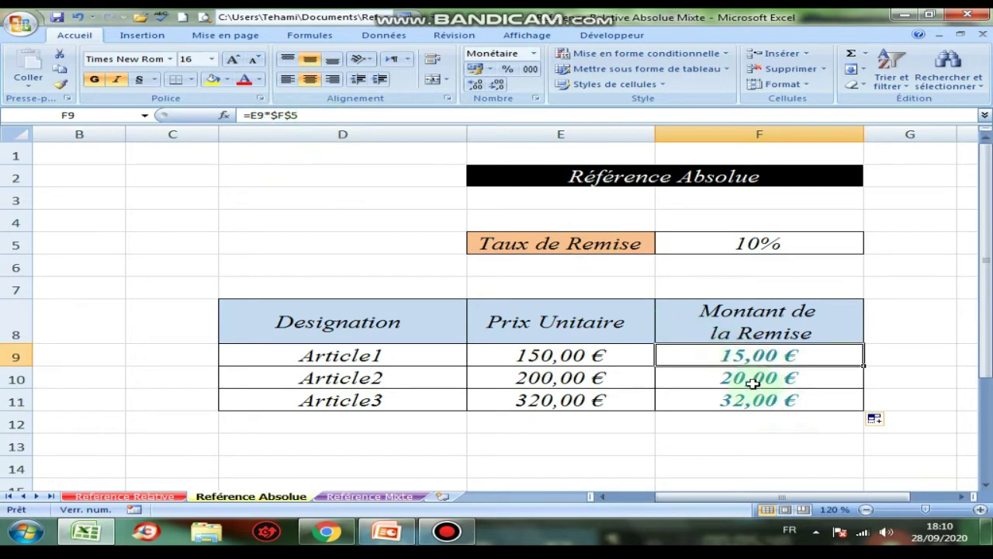
{"action": "left_click", "coordinate": [723, 377]}
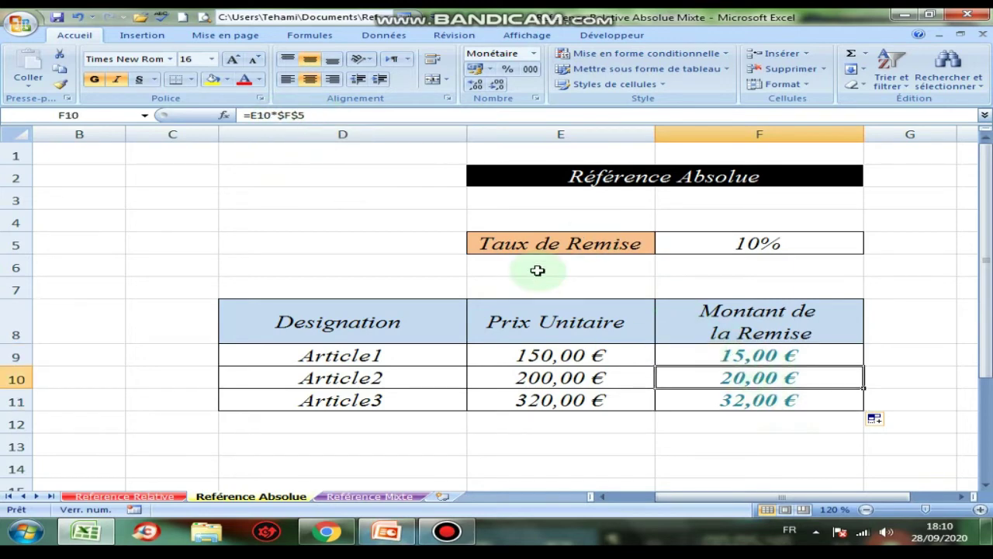
{"action": "left_click", "coordinate": [766, 399]}
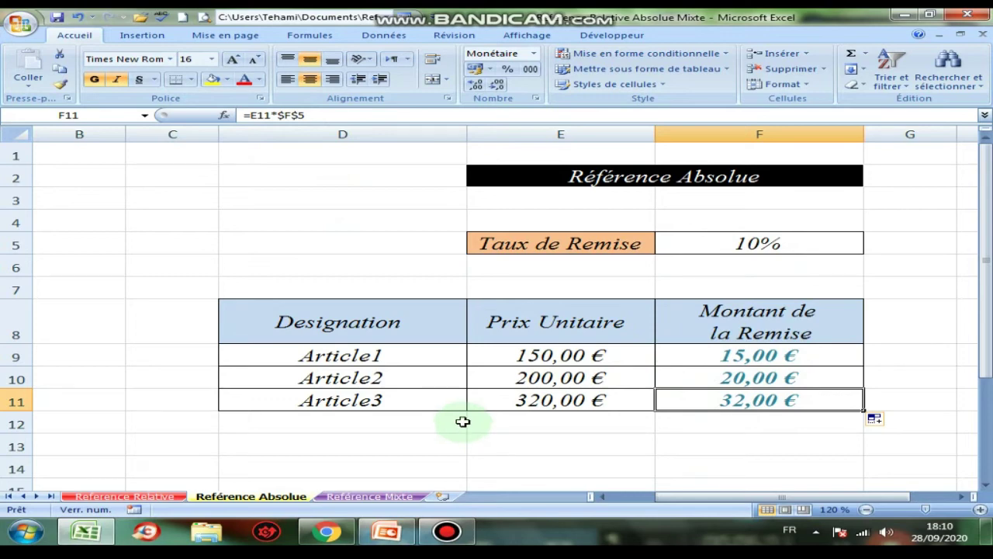
Switch to PowerPoint, review the remaining absolute reference explanation, and advance to the definition on the "III-3) Référence mixte" slide.
{"action": "left_click", "coordinate": [392, 534]}
{"action": "left_click", "coordinate": [462, 353]}
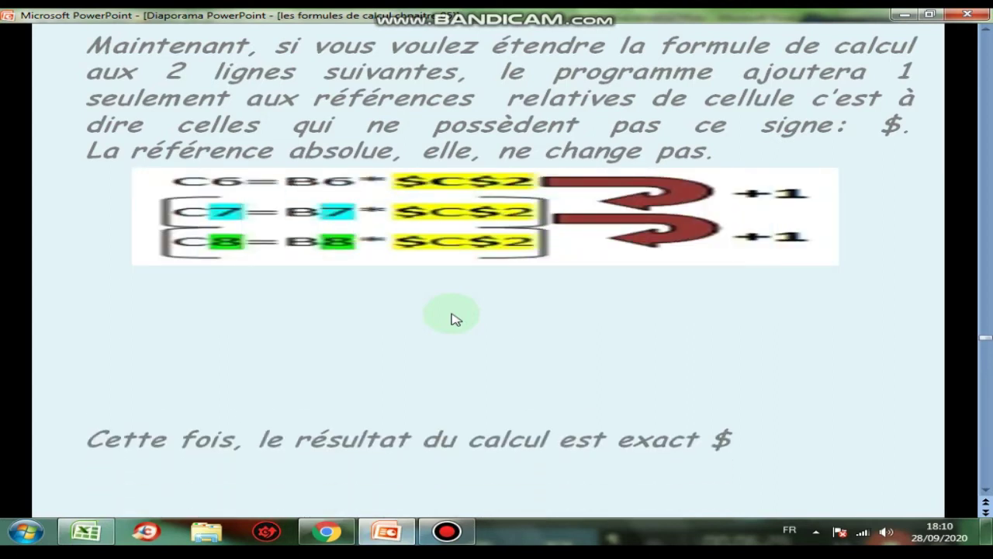
{"action": "left_click", "coordinate": [456, 320]}
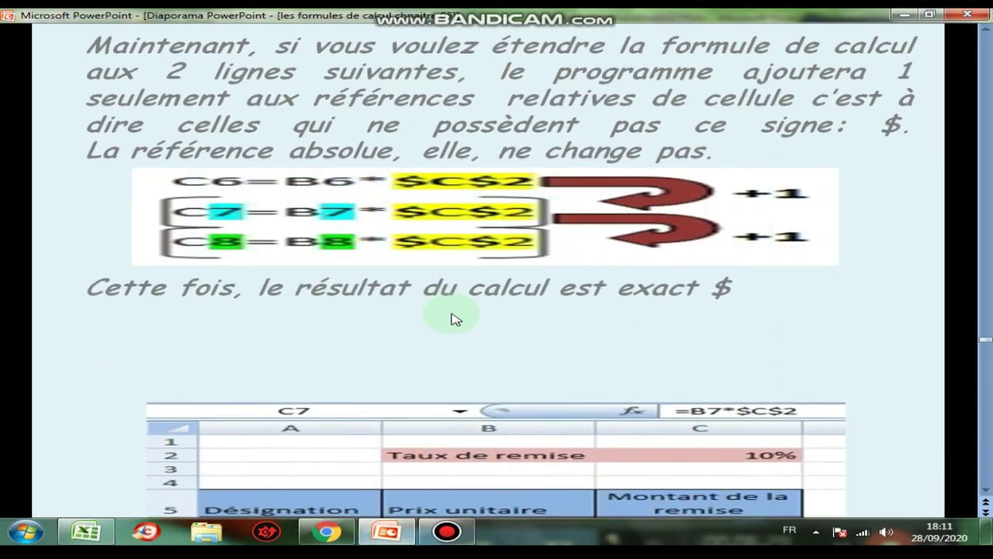
{"action": "left_click", "coordinate": [456, 320]}
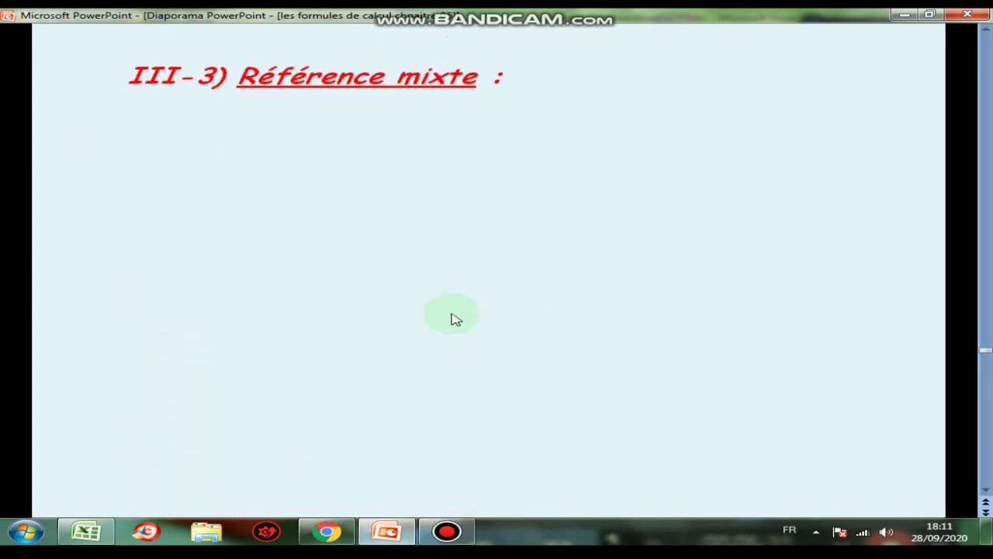
{"action": "left_click", "coordinate": [455, 320]}
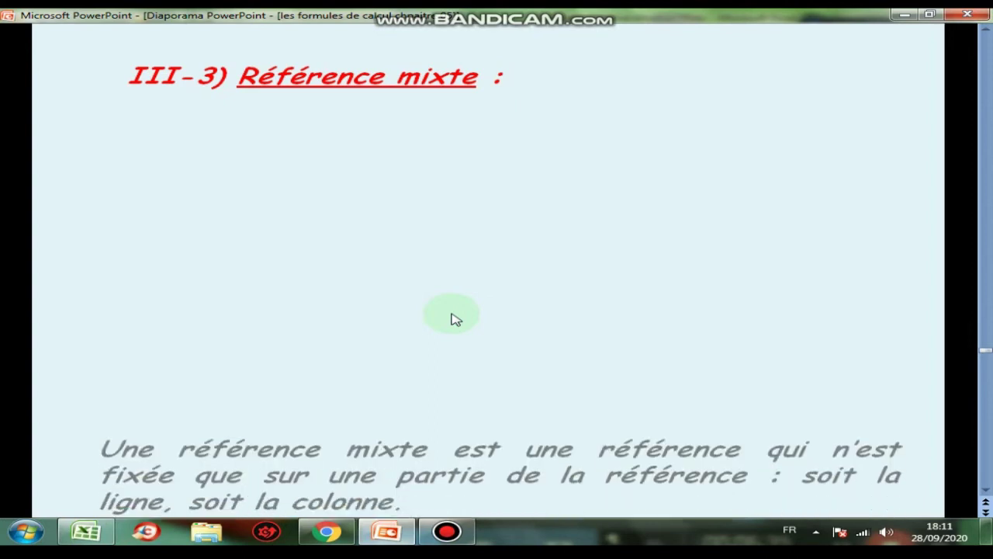
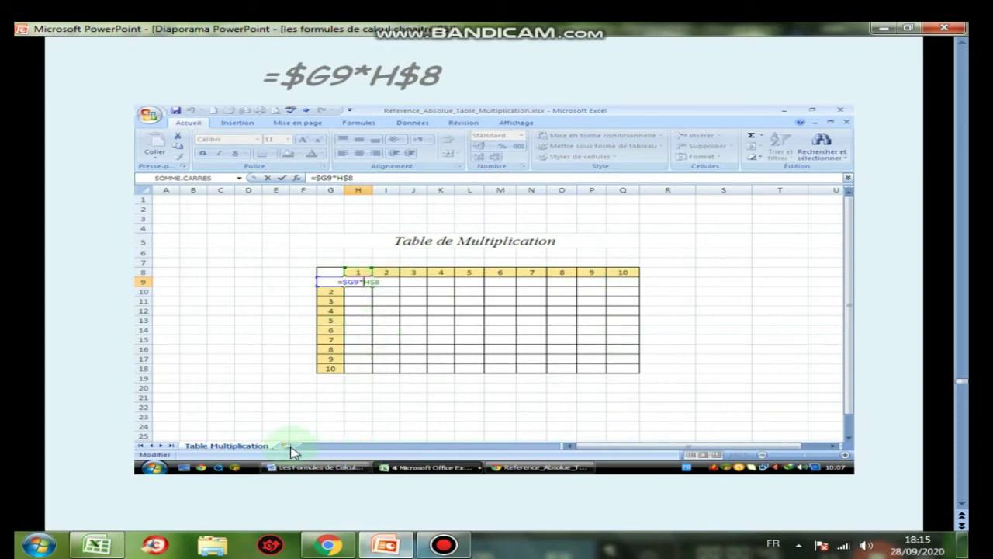
Switch to Excel and open the Référence Mixte sheet to view the empty multiplication table.
{"action": "mouse_move", "coordinate": [97, 546]}
{"action": "left_click", "coordinate": [198, 477]}
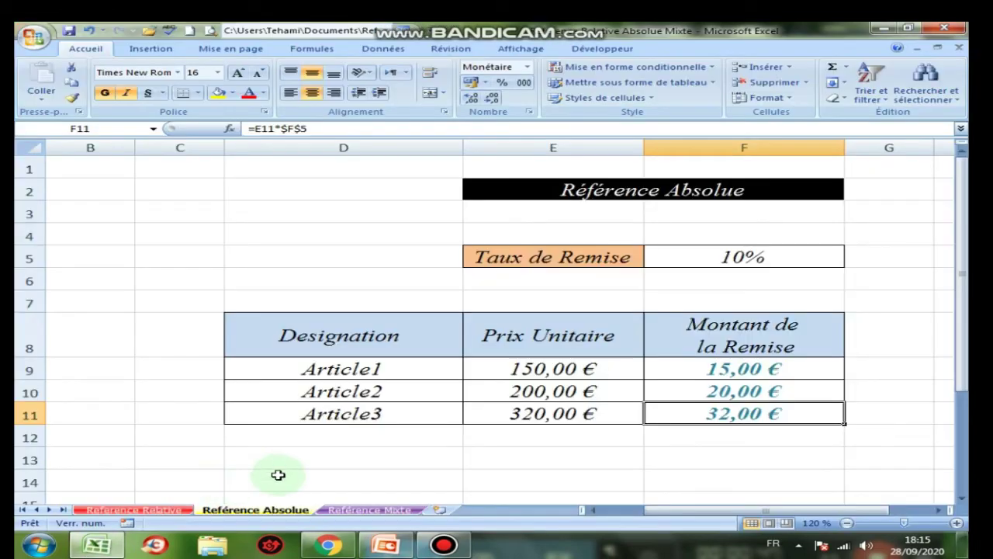
{"action": "left_click", "coordinate": [368, 510]}
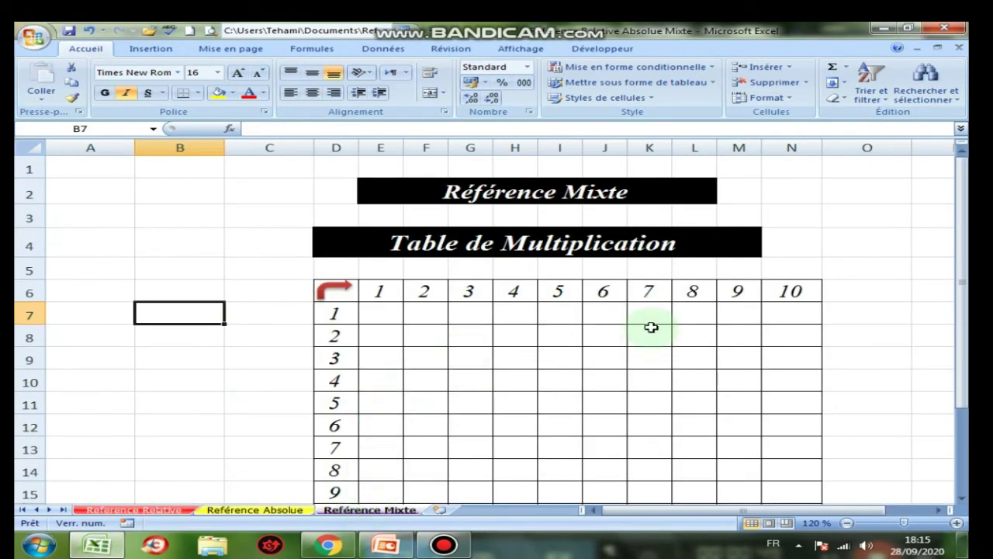
{"action": "scroll", "coordinate": [651, 328], "scroll_direction": "down", "scroll_amount": 1}
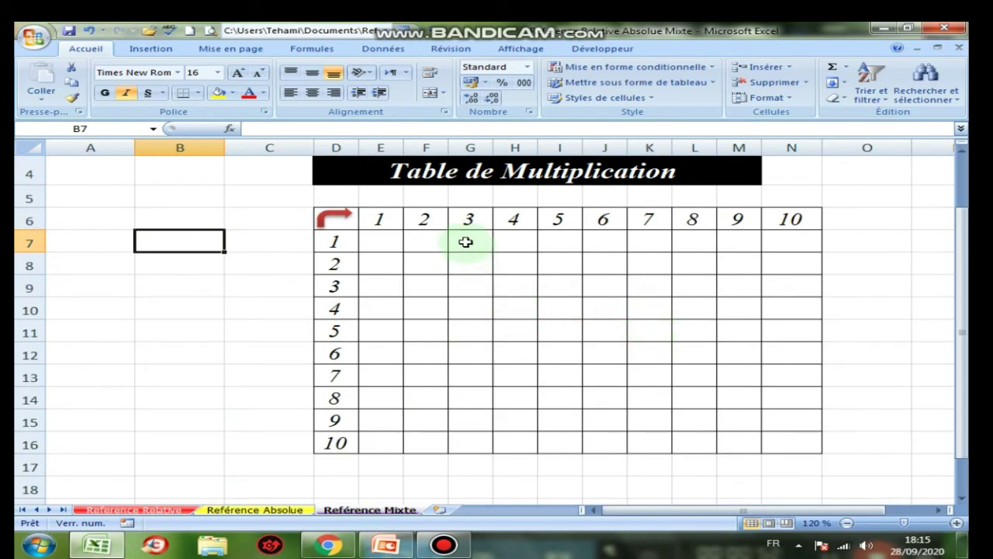
{"action": "scroll", "coordinate": [472, 244], "scroll_direction": "up", "scroll_amount": 1}
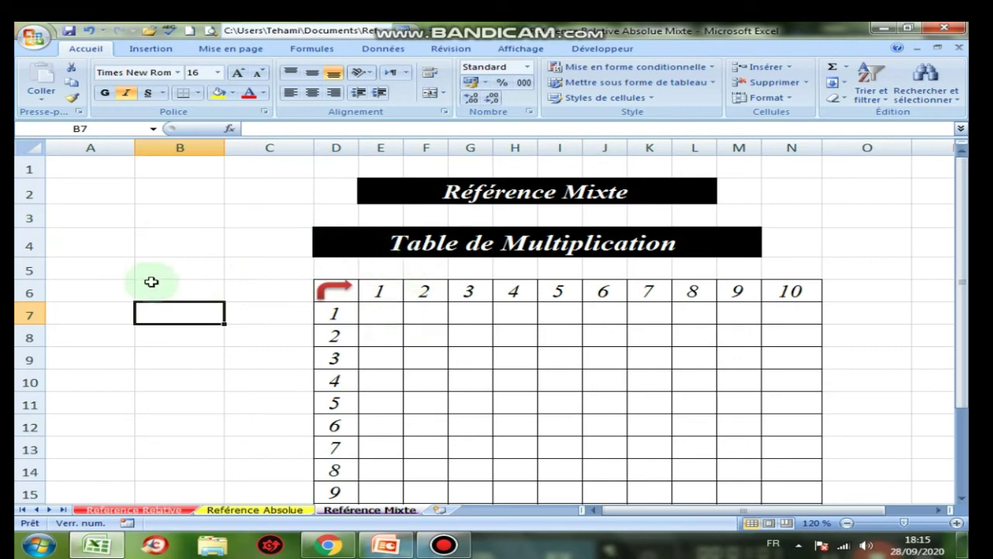
{"action": "left_click", "coordinate": [188, 266]}
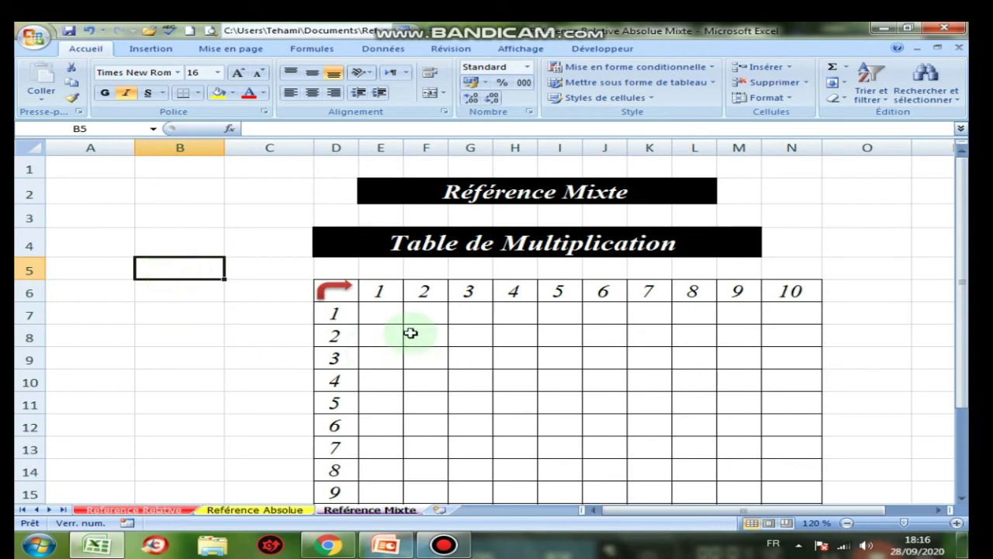
Enter the mixed-reference formula =$D7*E$6 in cell E7, fixing column D and row 6.
{"action": "left_click", "coordinate": [383, 313]}
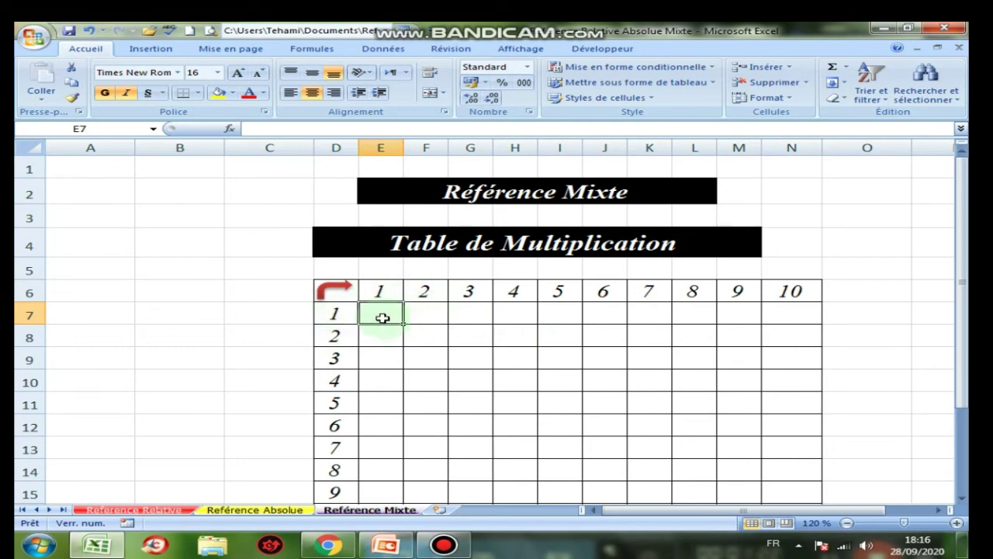
{"action": "type", "text": "="}
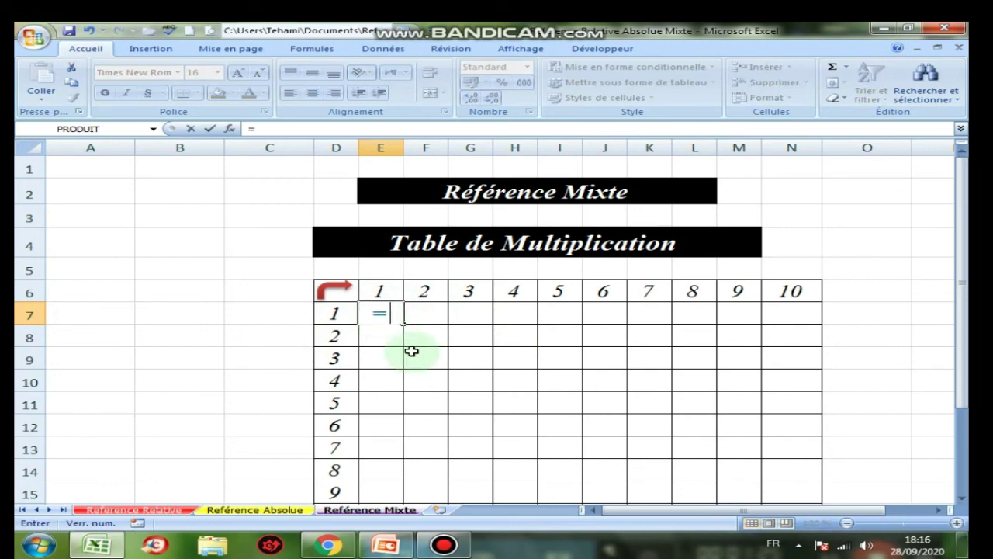
{"action": "type", "text": "$"}
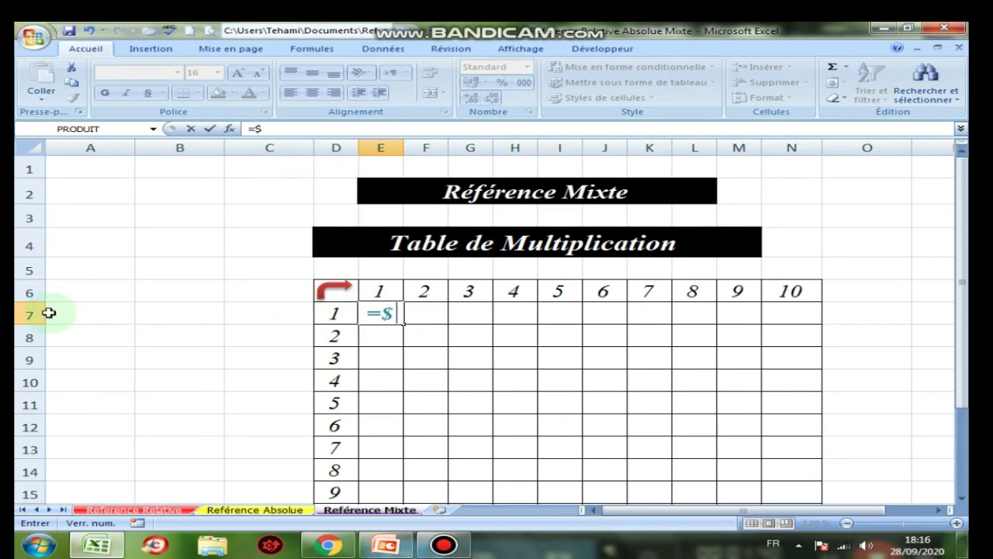
{"action": "key", "text": "Caps_Lock"}
{"action": "type", "text": "D"}
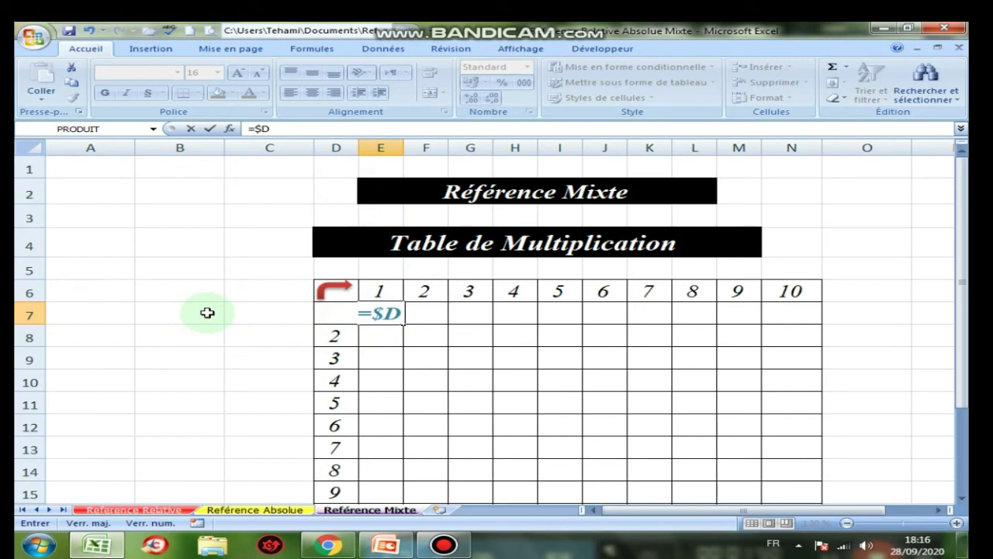
{"action": "type", "text": "7"}
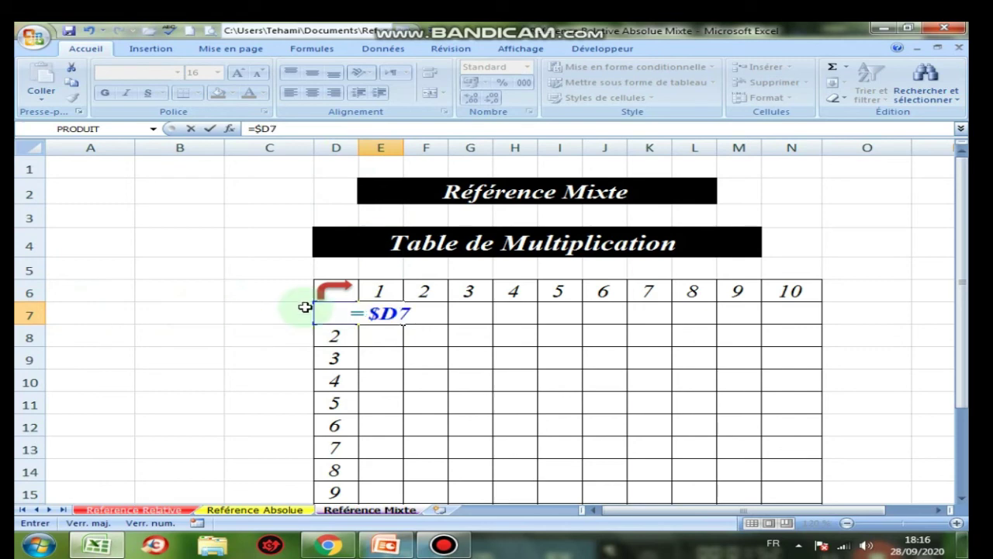
{"action": "type", "text": "*"}
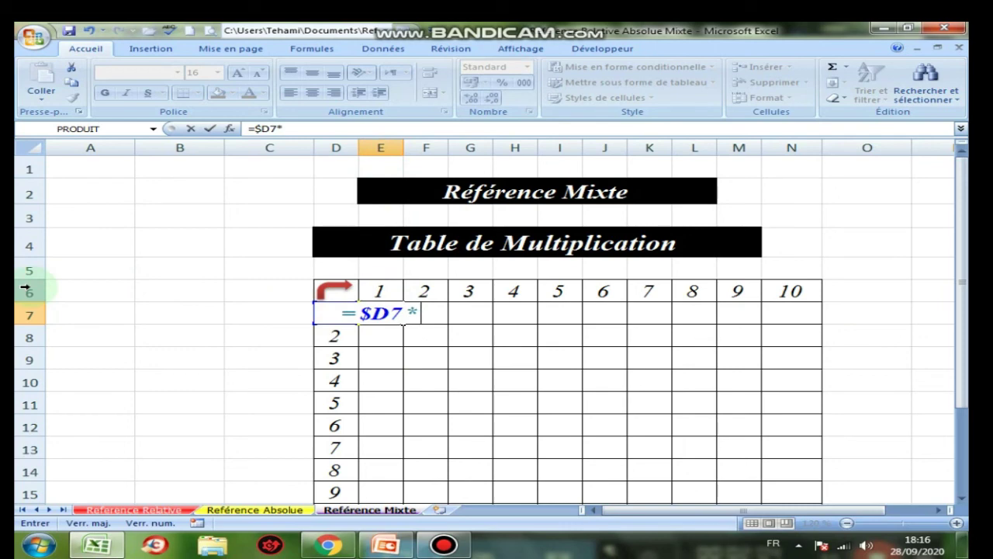
{"action": "type", "text": "e"}
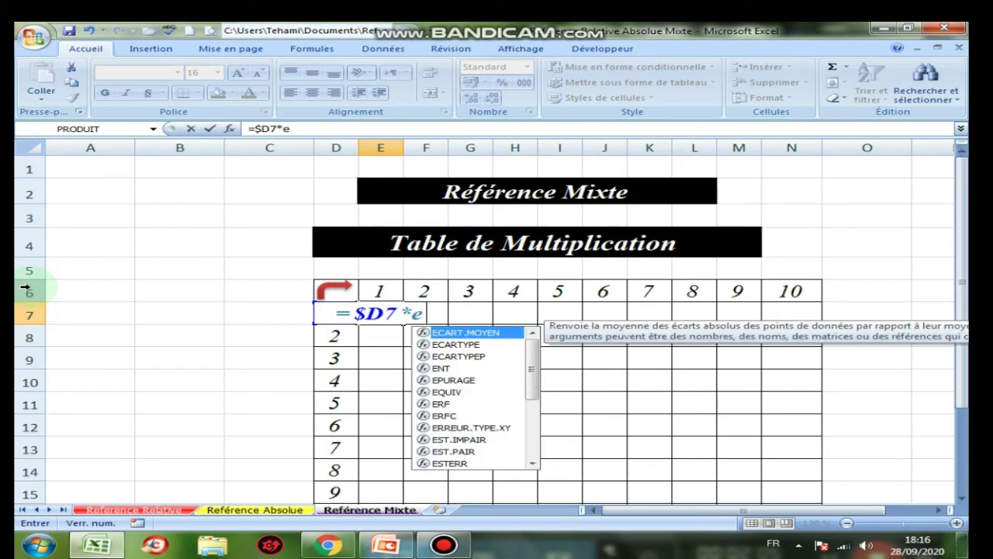
{"action": "key", "text": "BackSpace"}
{"action": "key", "text": "Caps_Lock"}
{"action": "type", "text": "E"}
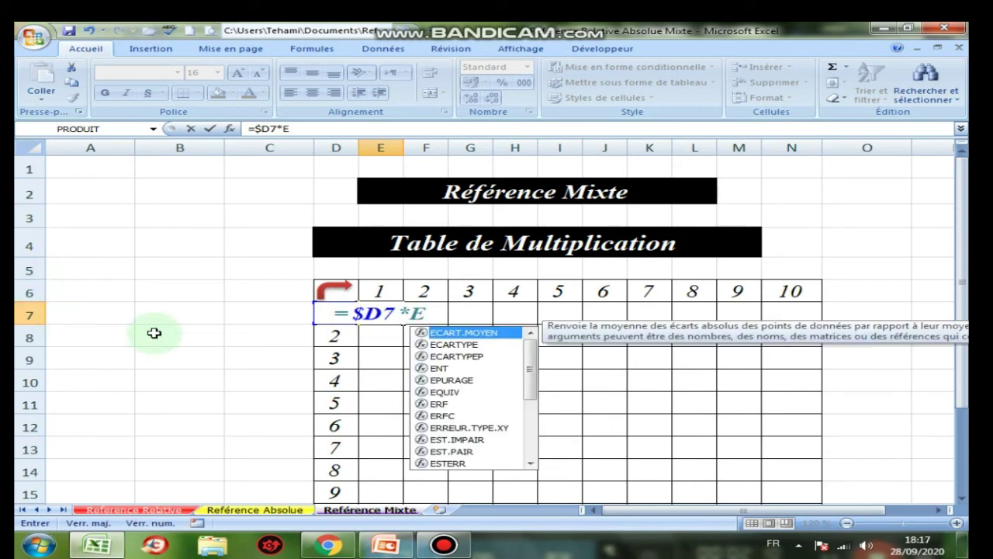
{"action": "key", "text": "Caps_Lock"}
{"action": "type", "text": "$"}
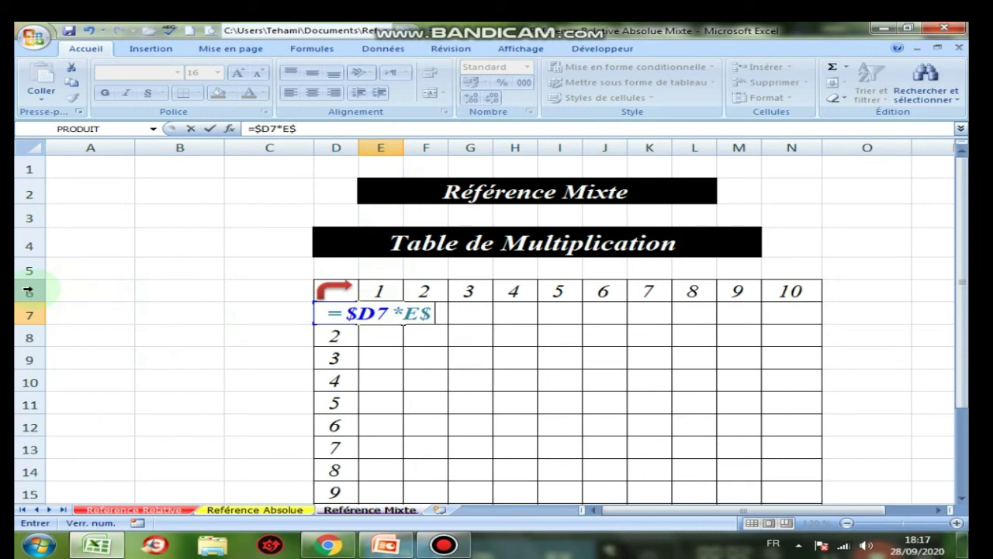
{"action": "type", "text": "6"}
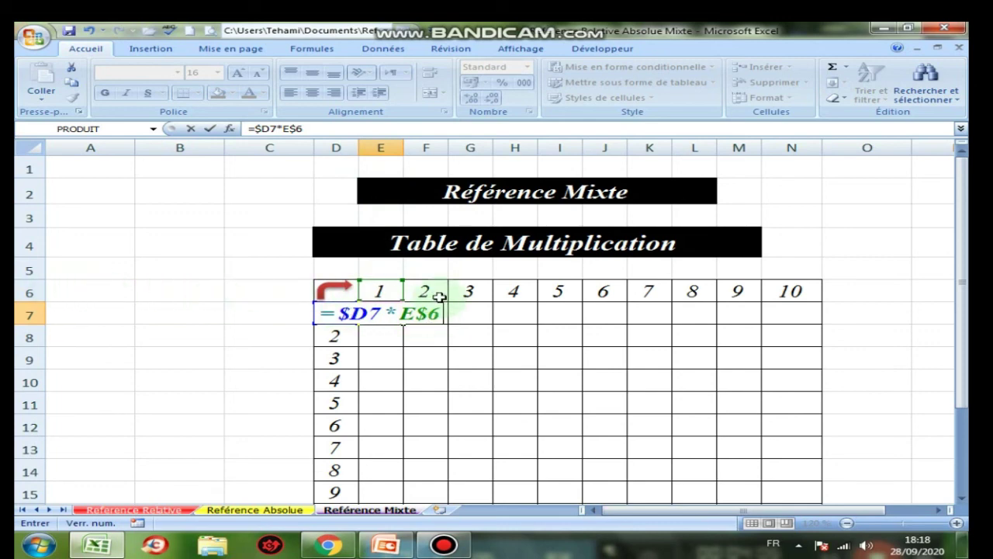
{"action": "key", "text": "Return"}
Copy E7's formula across row 7 through N7 and down through row 16 to fill the multiplication table.
{"action": "left_click", "coordinate": [378, 311]}
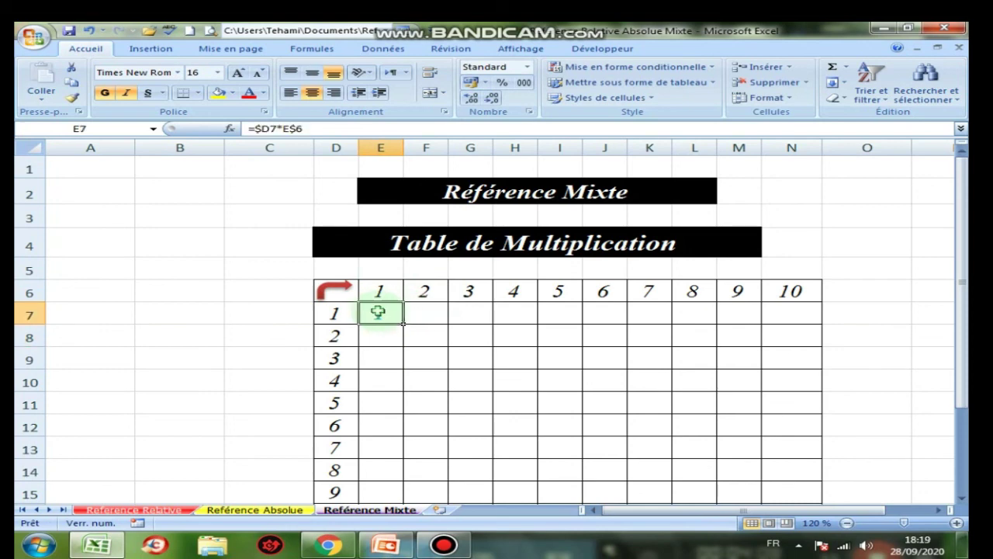
{"action": "left_click_drag", "start_coordinate": [389, 313], "coordinate": [783, 314]}
{"action": "left_click", "coordinate": [471, 335]}
{"action": "left_click", "coordinate": [378, 314]}
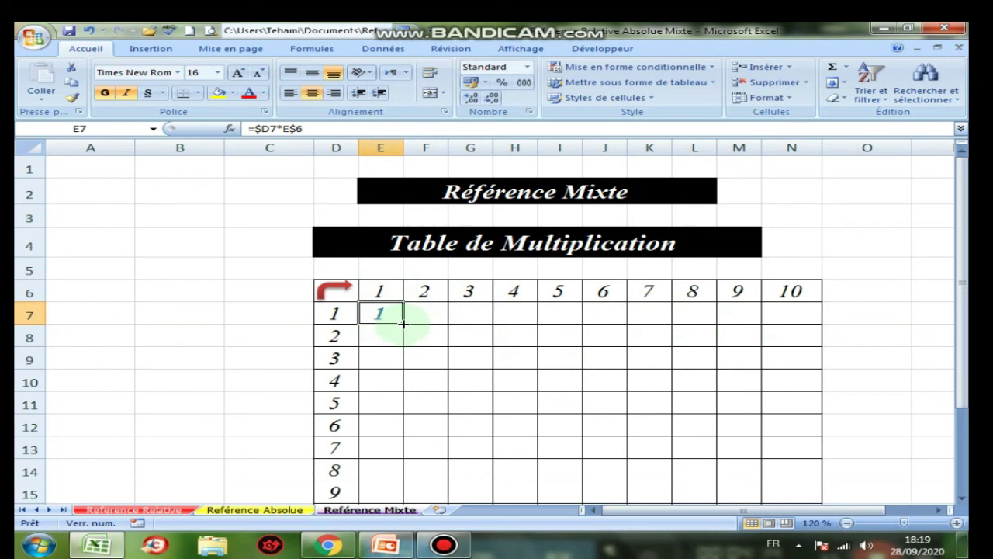
{"action": "left_click_drag", "start_coordinate": [404, 324], "coordinate": [805, 333]}
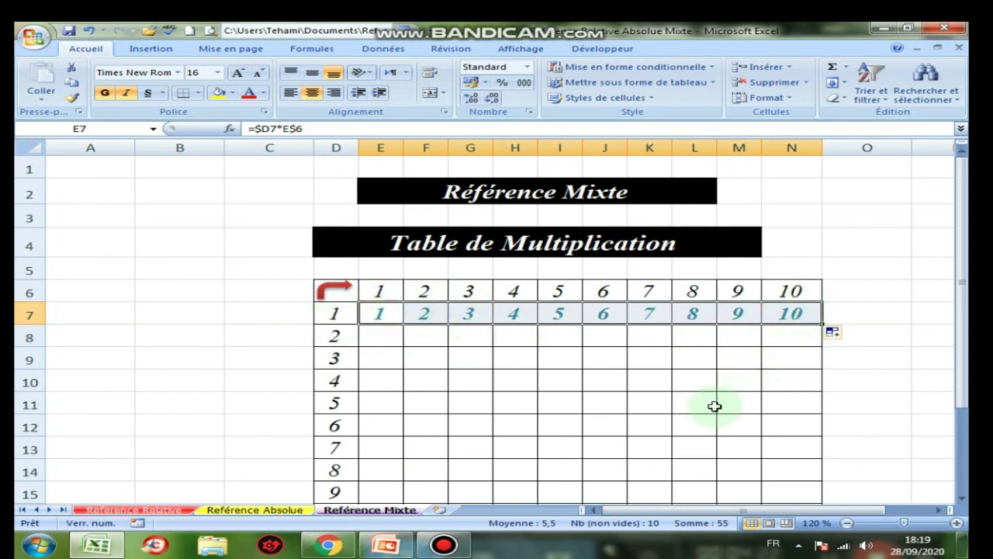
{"action": "scroll", "coordinate": [828, 337], "scroll_direction": "down", "scroll_amount": 1}
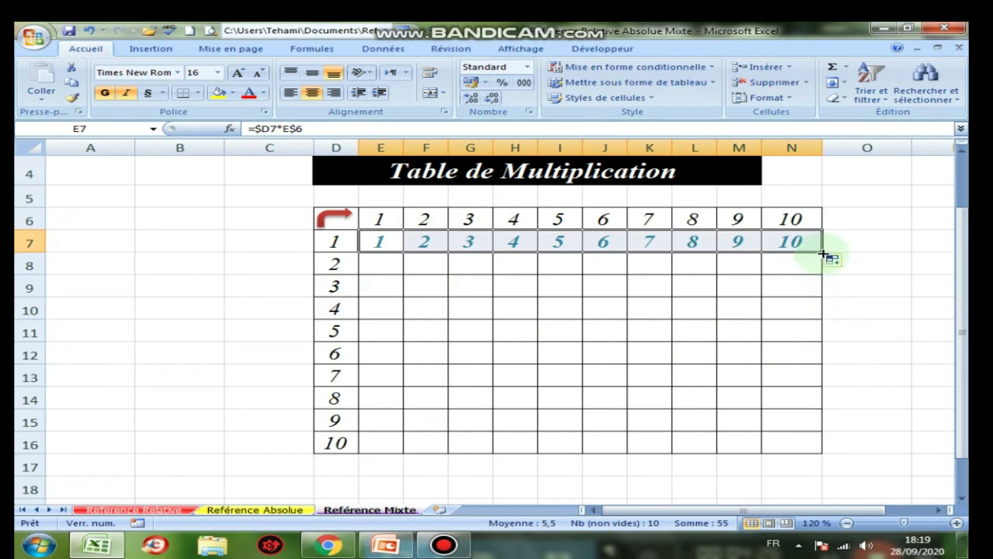
{"action": "left_click_drag", "start_coordinate": [823, 252], "coordinate": [825, 450]}
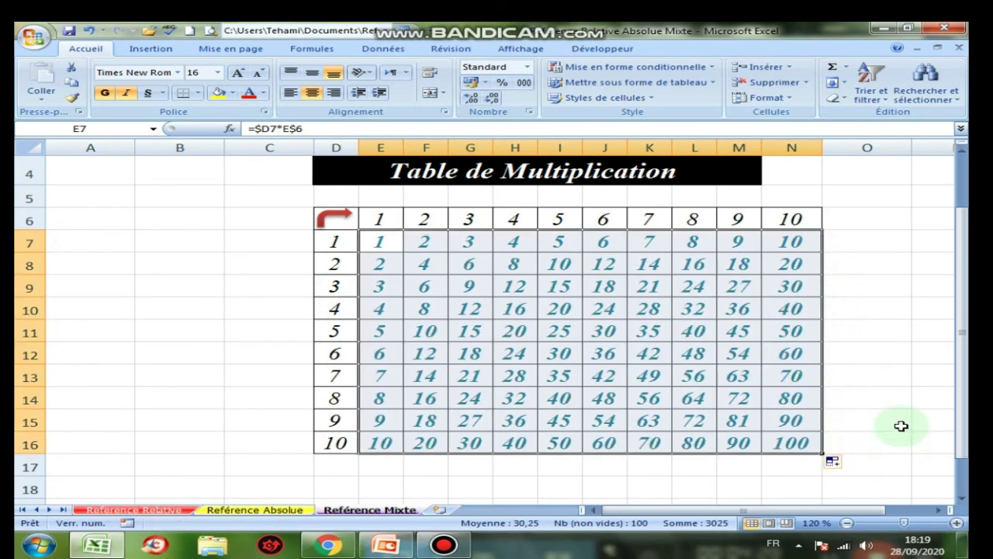
Inspect the copied formulas in L9 and G9 and compare them with the mixed-reference formula in E7.
{"action": "left_click", "coordinate": [690, 296]}
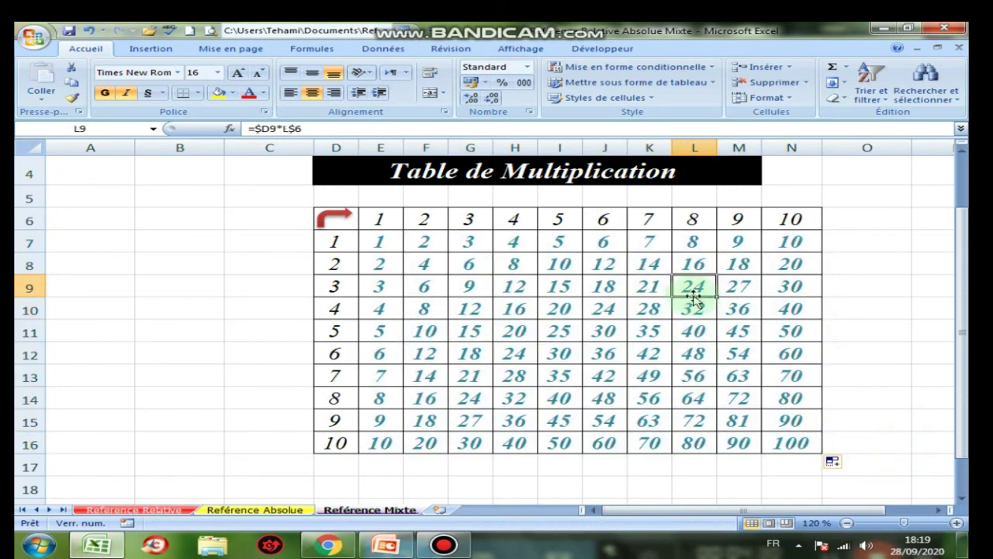
{"action": "left_click", "coordinate": [378, 242]}
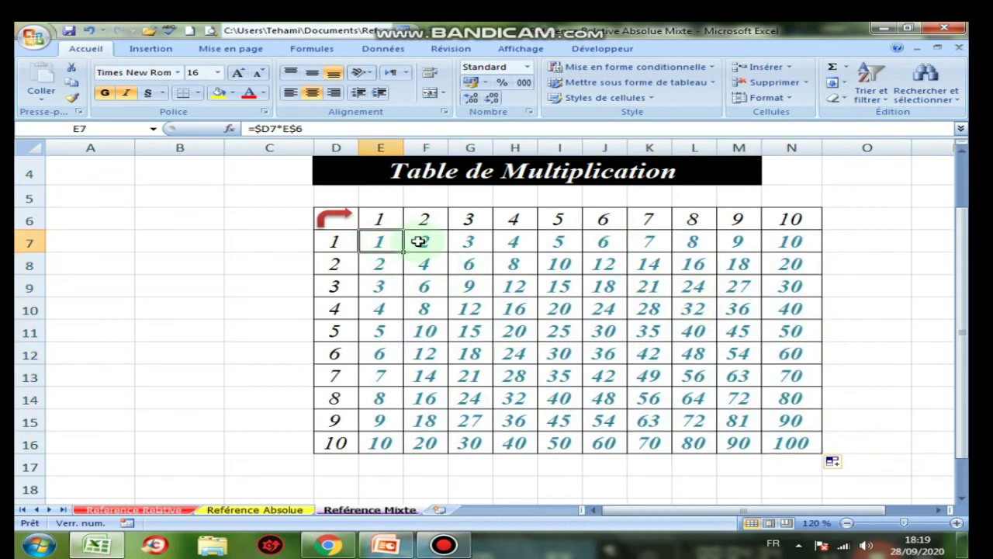
{"action": "left_click", "coordinate": [469, 284]}
{"action": "left_click", "coordinate": [380, 242]}
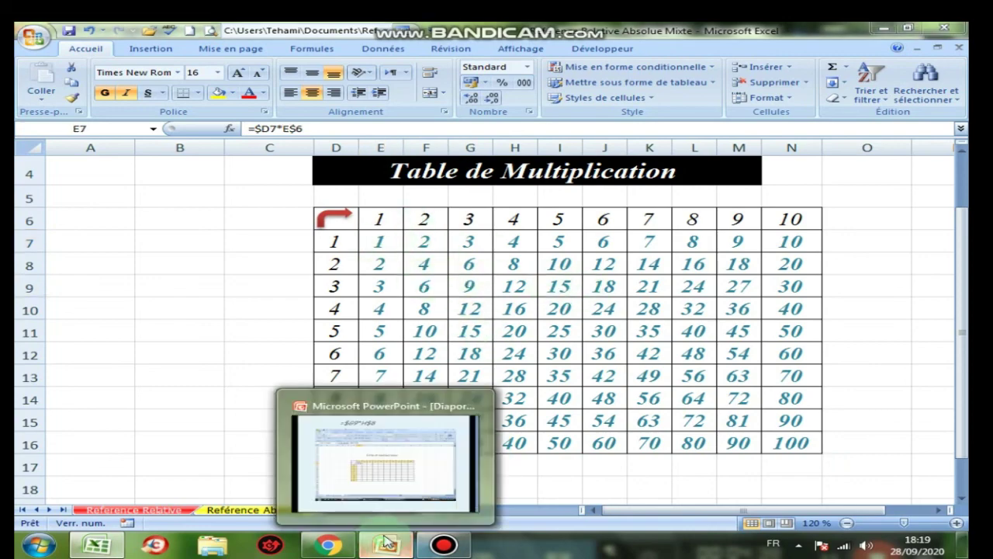
Switch to PowerPoint and advance past the formula-copying instructions to the slide showing the completed multiplication table.
{"action": "left_click", "coordinate": [385, 543]}
{"action": "left_click", "coordinate": [449, 401]}
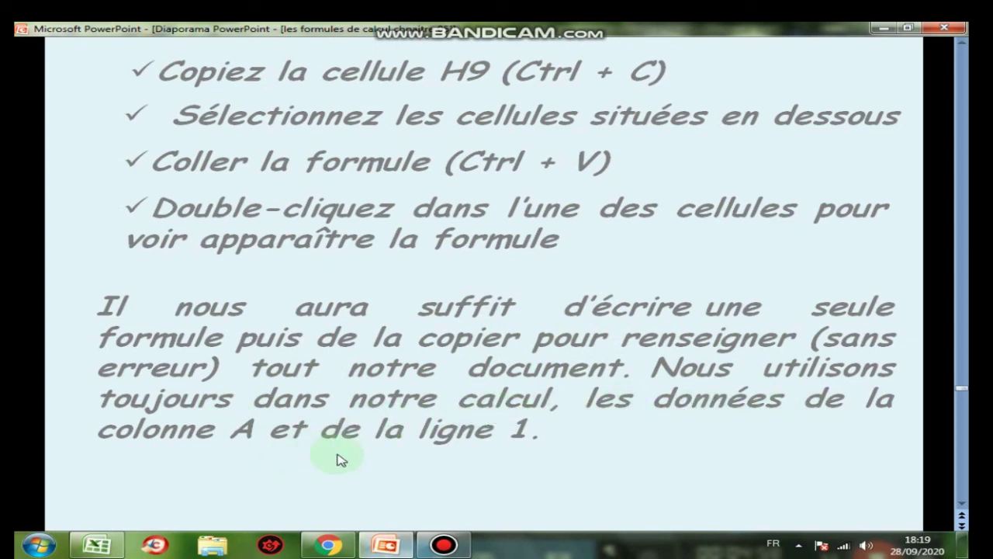
{"action": "left_click", "coordinate": [505, 444]}
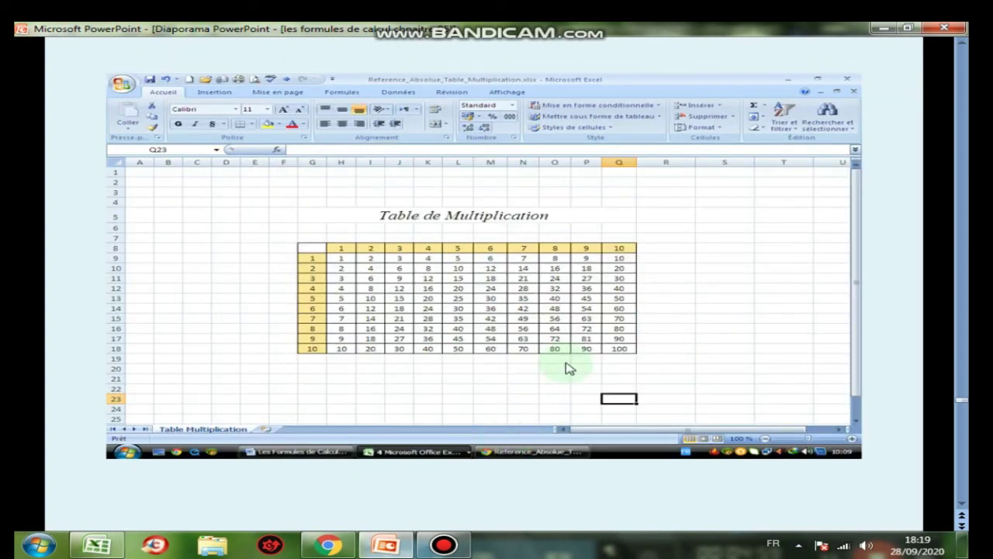